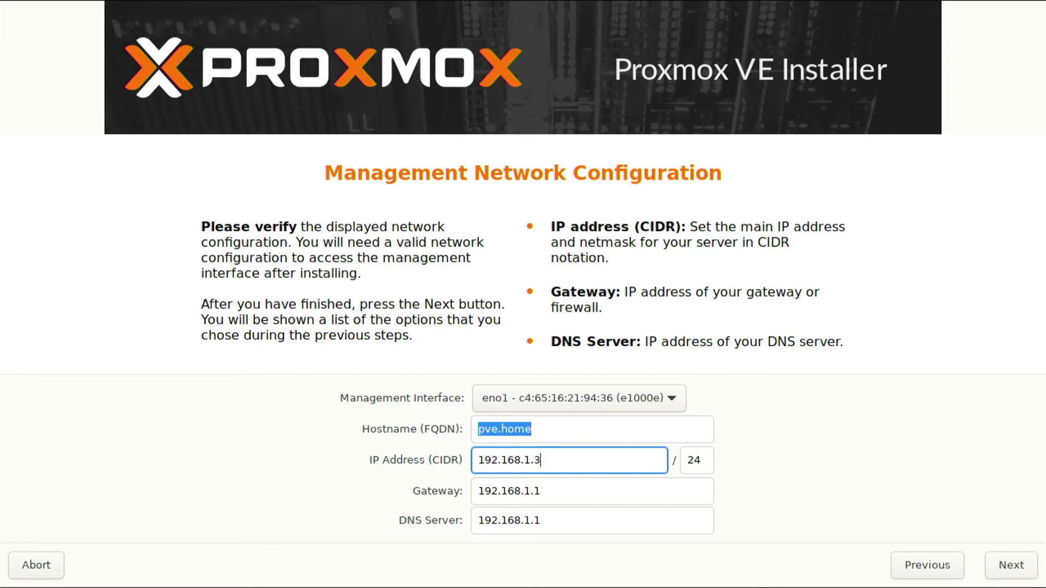
# Accept the pve.home network settings (192.168.1.3/24, gateway and DNS 192.168.1.1) and go to the summary.
pyautogui.click(1023, 570)
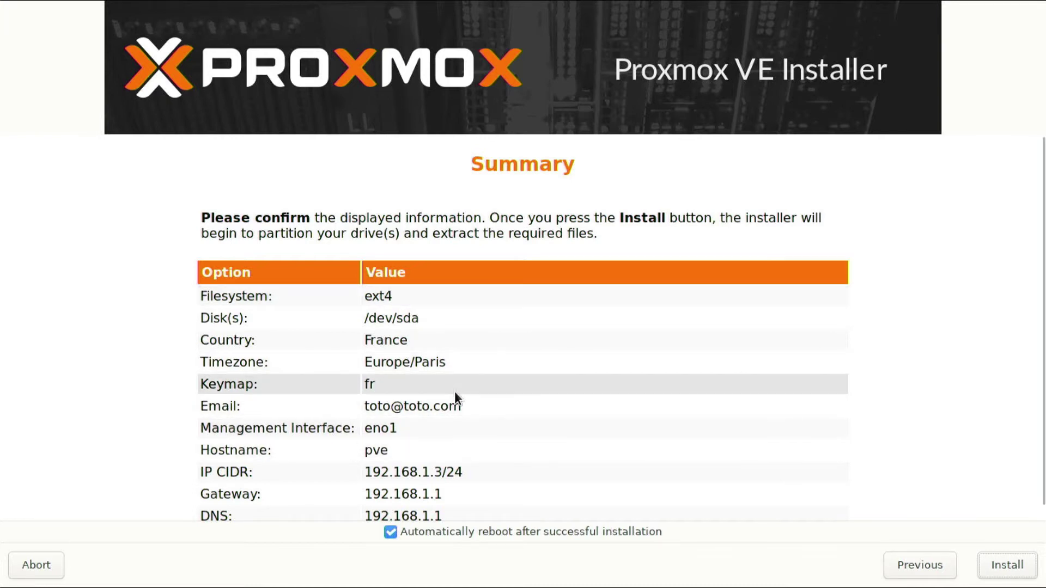
# Launch the ext4 installation onto /dev/sda from the Summary page.
pyautogui.click(1006, 573)
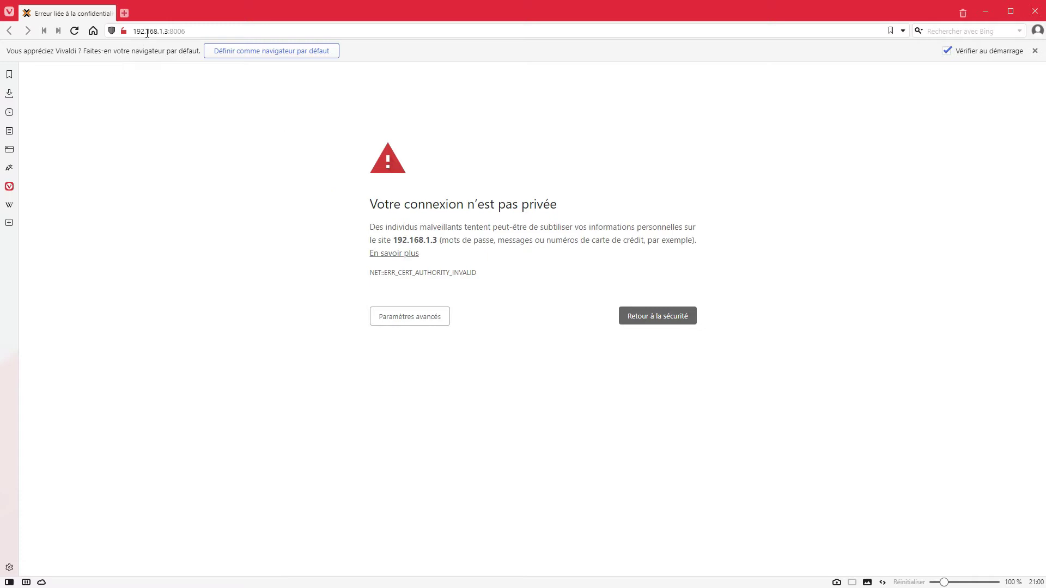
# Bypass Vivaldi's certificate warning via the advanced details and proceed to 192.168.1.3:8006.
pyautogui.click(193, 30)
pyautogui.click(416, 112)
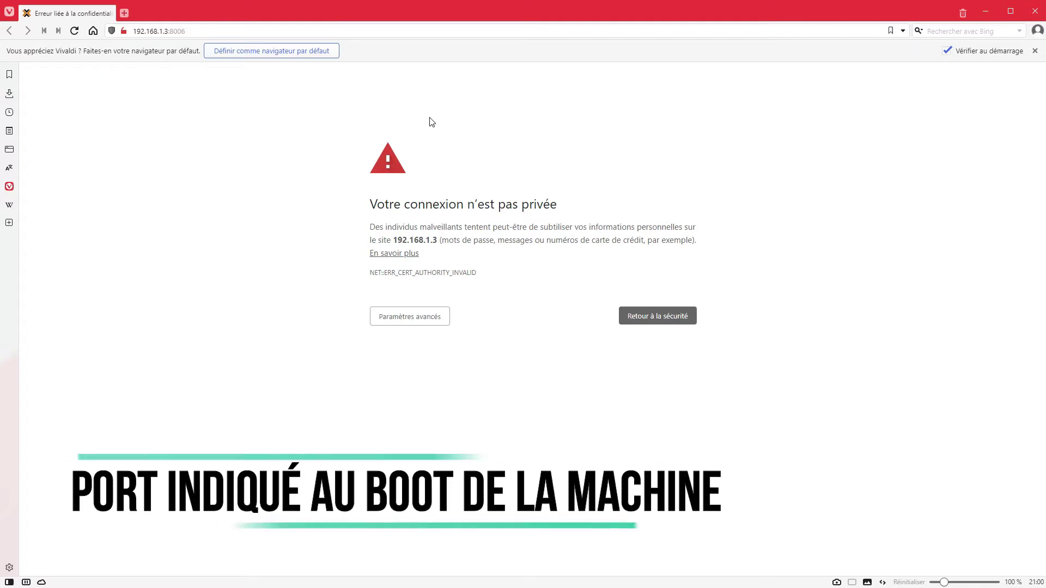
pyautogui.moveTo(366, 276); pyautogui.dragTo(488, 285)
pyautogui.moveTo(465, 226); pyautogui.dragTo(707, 242)
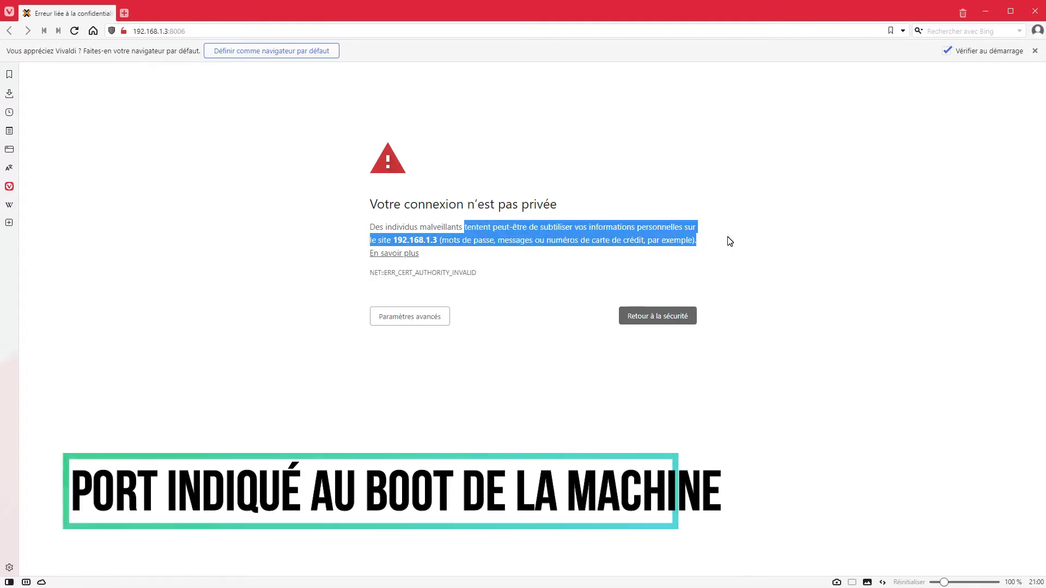
pyautogui.click(729, 241)
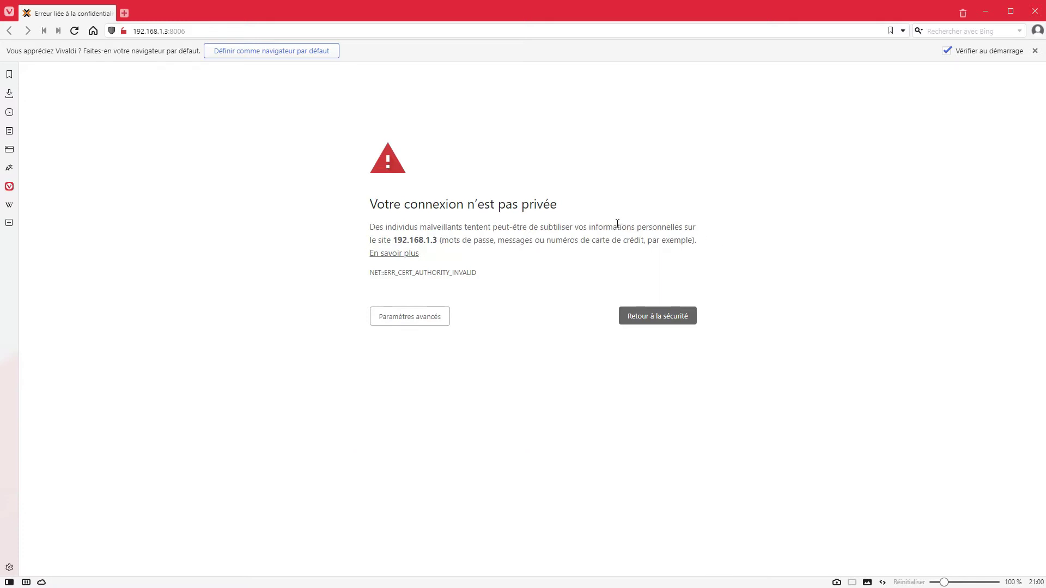
pyautogui.click(421, 313)
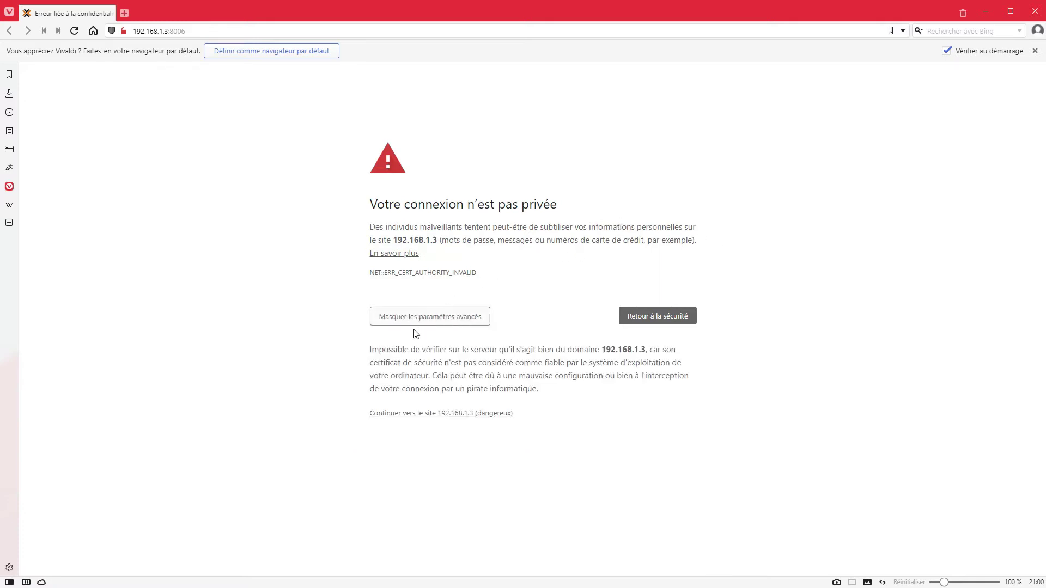
pyautogui.click(462, 415)
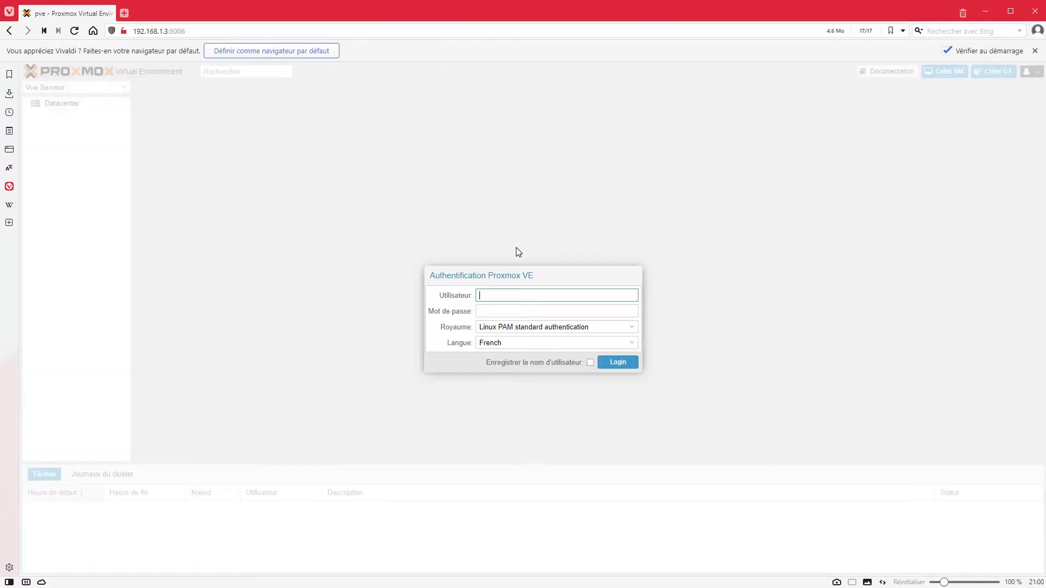
# Keep French as the language, log in as root with its password, and dismiss the subscription notice.
pyautogui.click(499, 345)
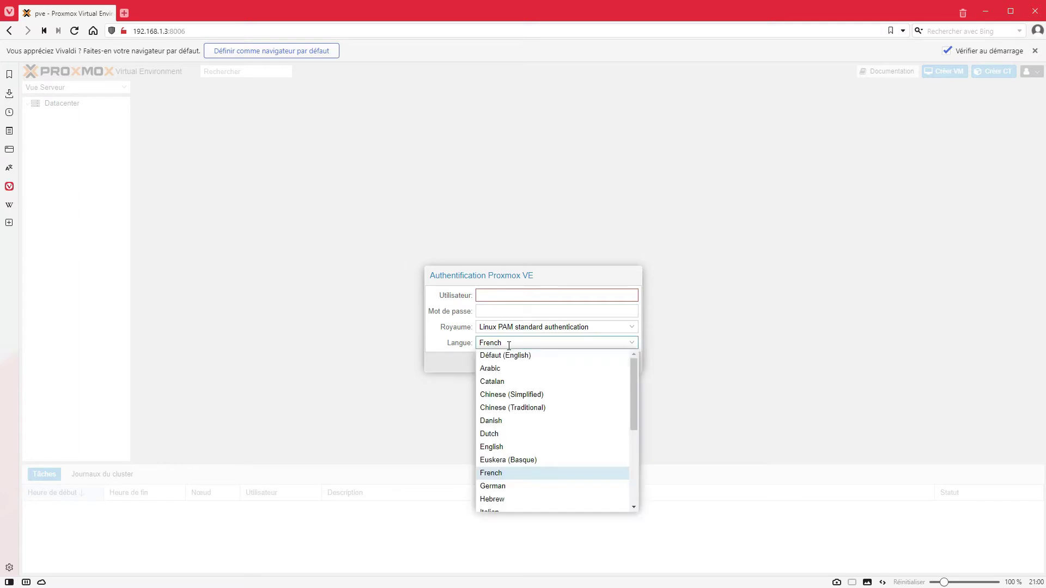
pyautogui.click(455, 350)
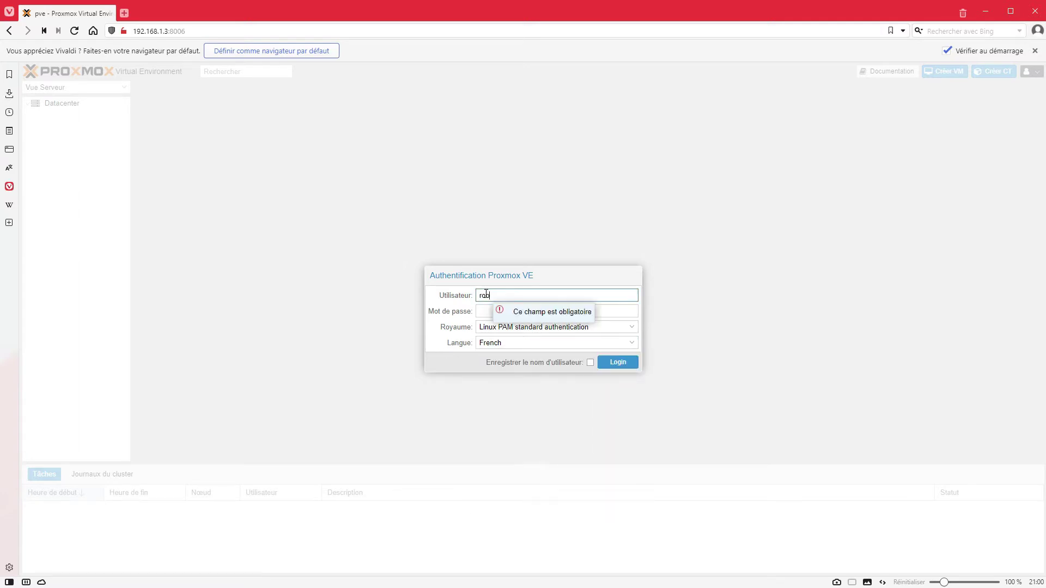
pyautogui.click(486, 294)
pyautogui.write('root')
pyautogui.press('Tab')
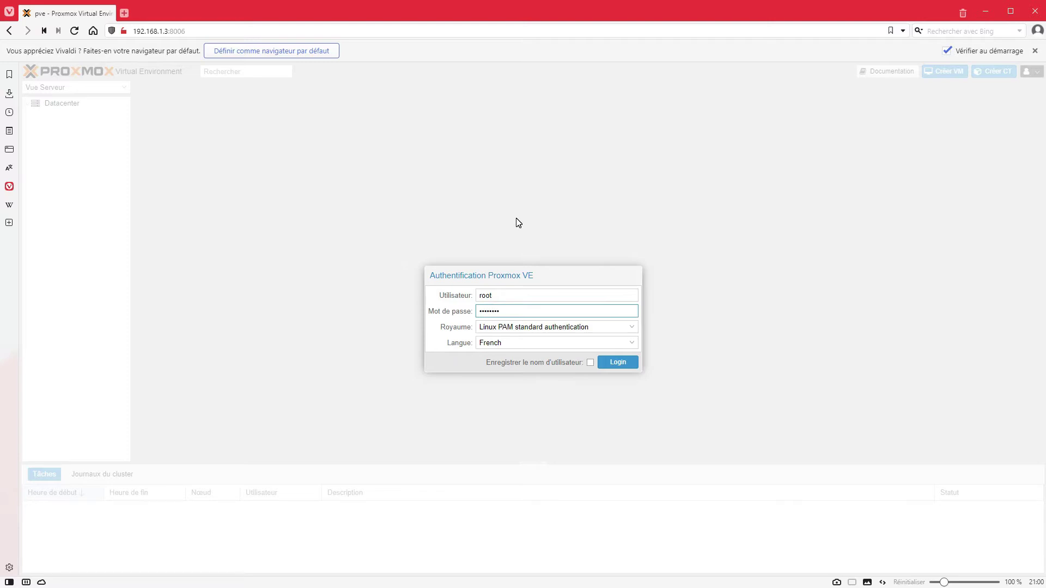
pyautogui.click(613, 364)
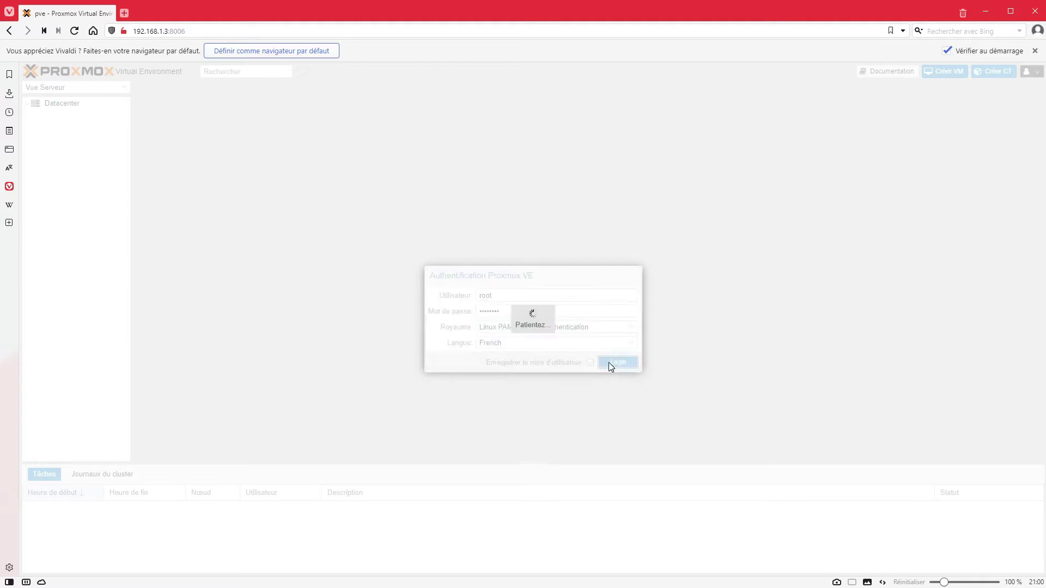
pyautogui.press('Return')
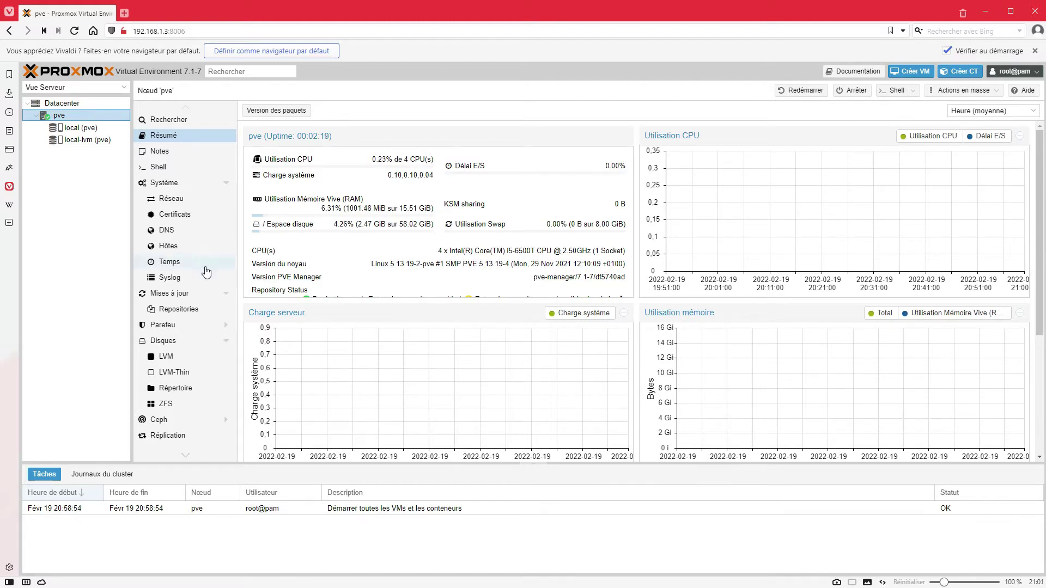
# Go from Datacenter to the pve node's Mises à jour > Repositories page.
pyautogui.click(71, 103)
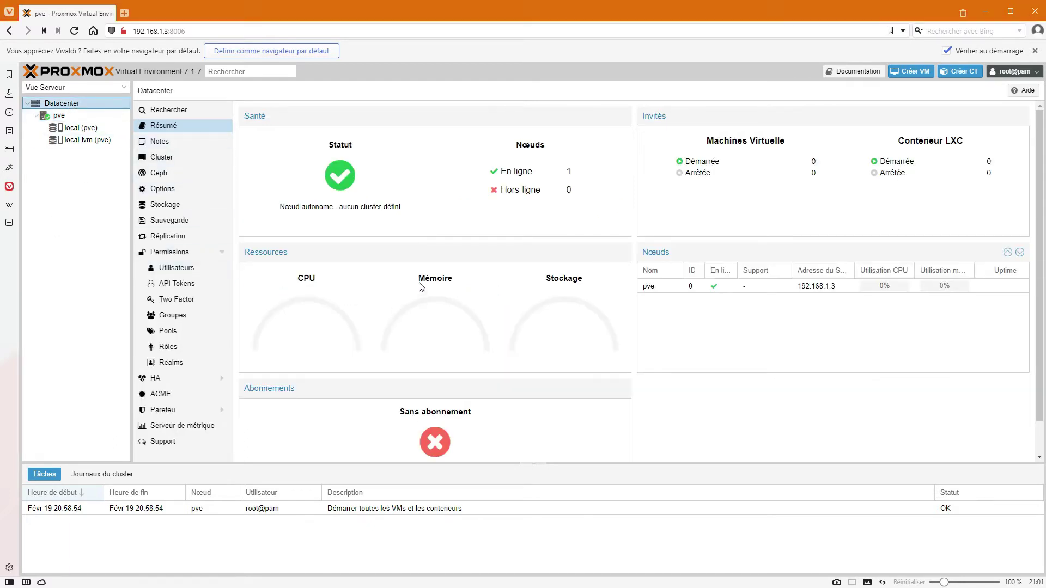
pyautogui.click(60, 116)
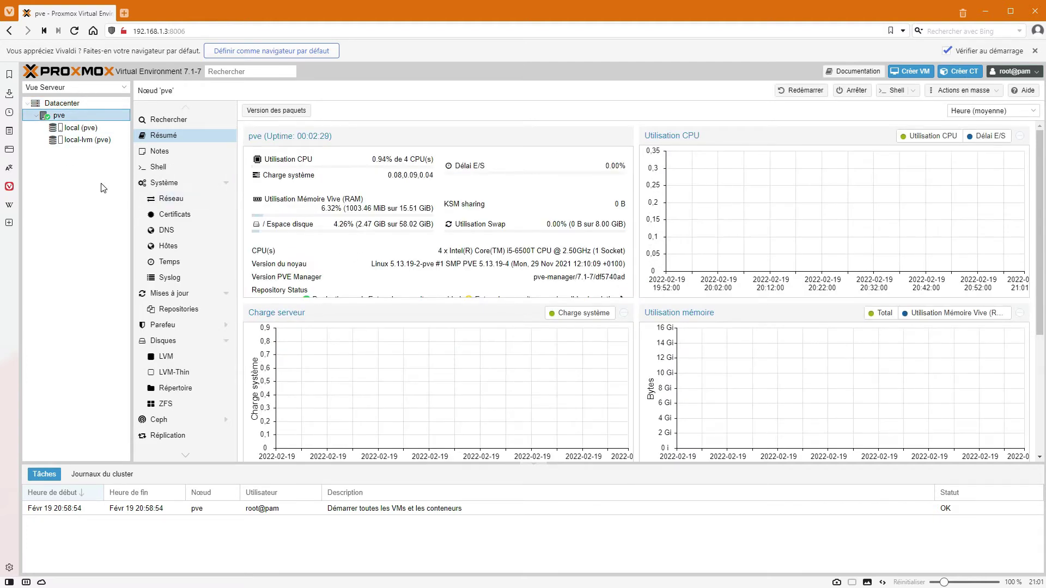
pyautogui.click(171, 297)
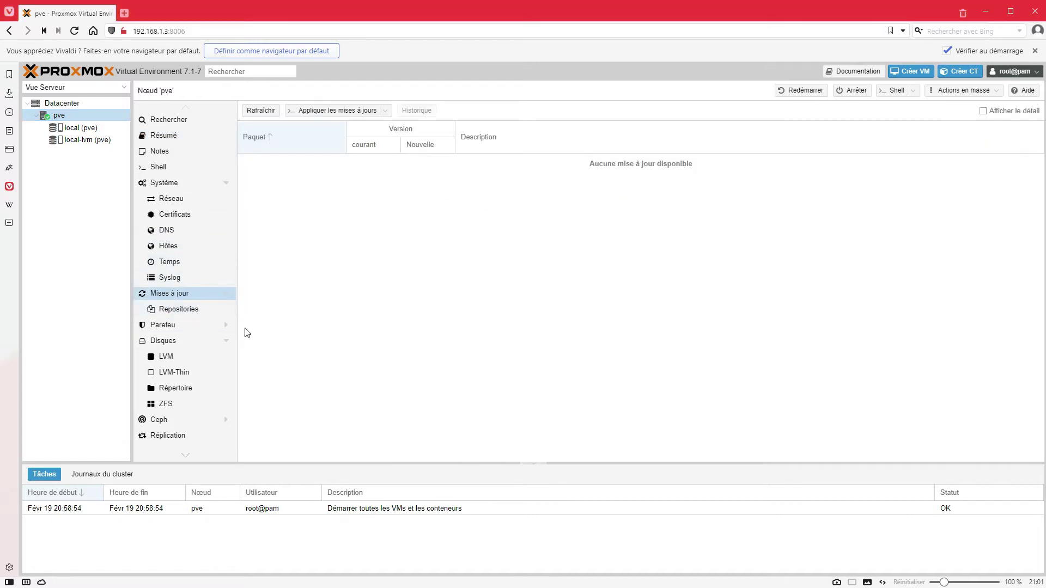
pyautogui.click(163, 309)
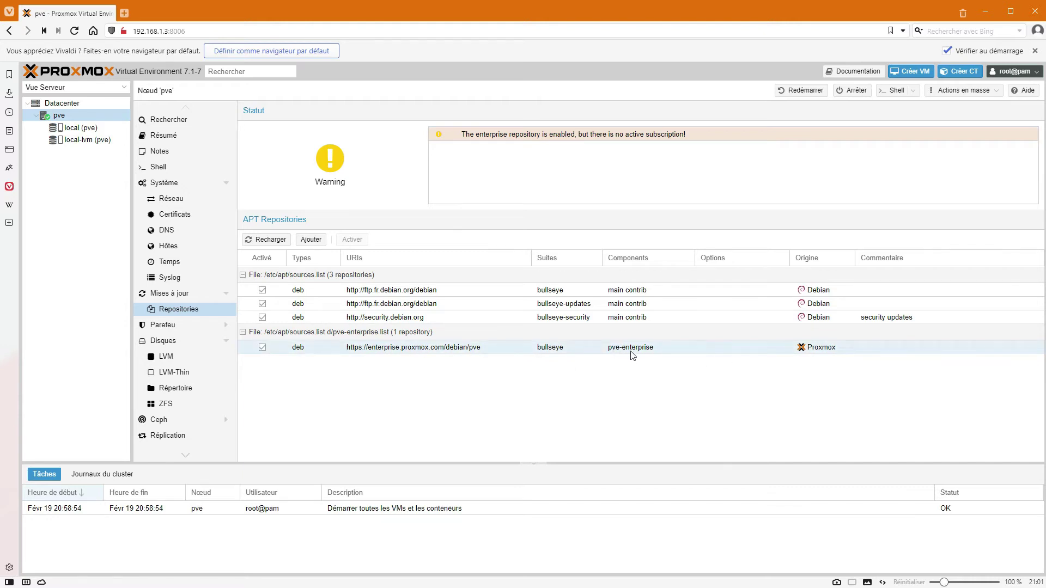
# Select the pve-enterprise repository and disable it.
pyautogui.rightClick(263, 352)
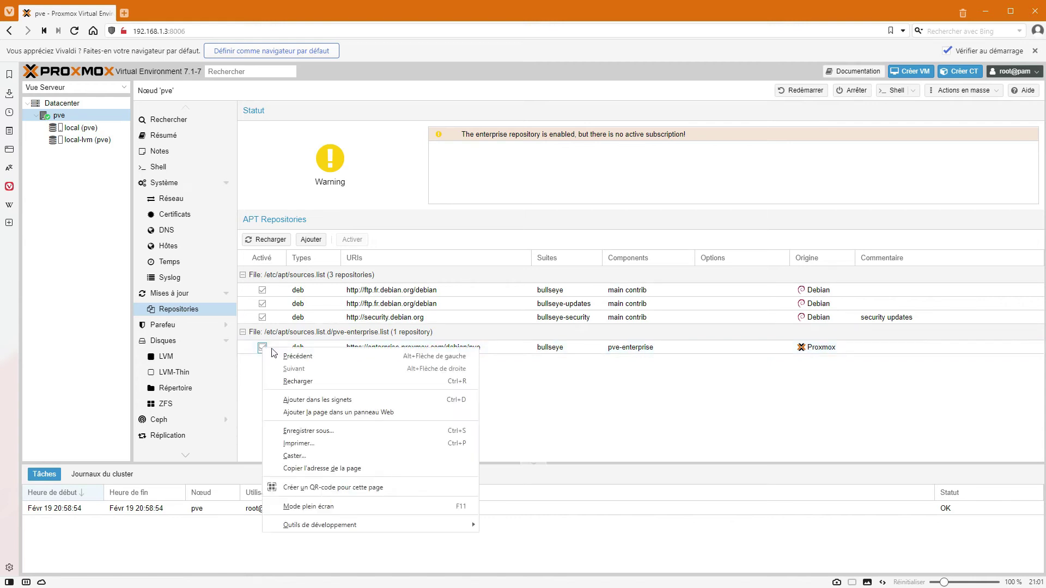
pyautogui.click(282, 347)
pyautogui.rightClick(328, 347)
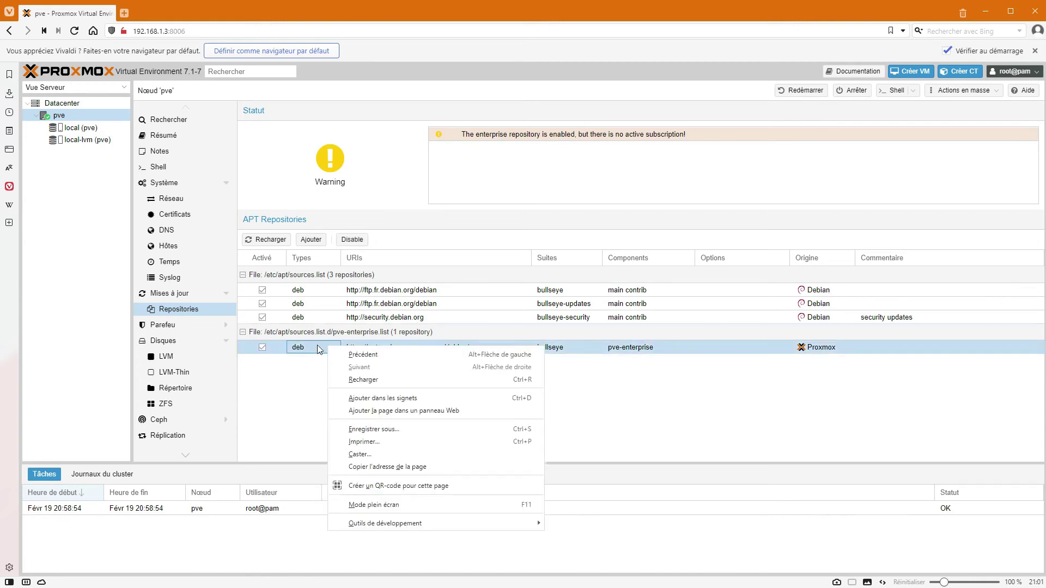
pyautogui.click(289, 364)
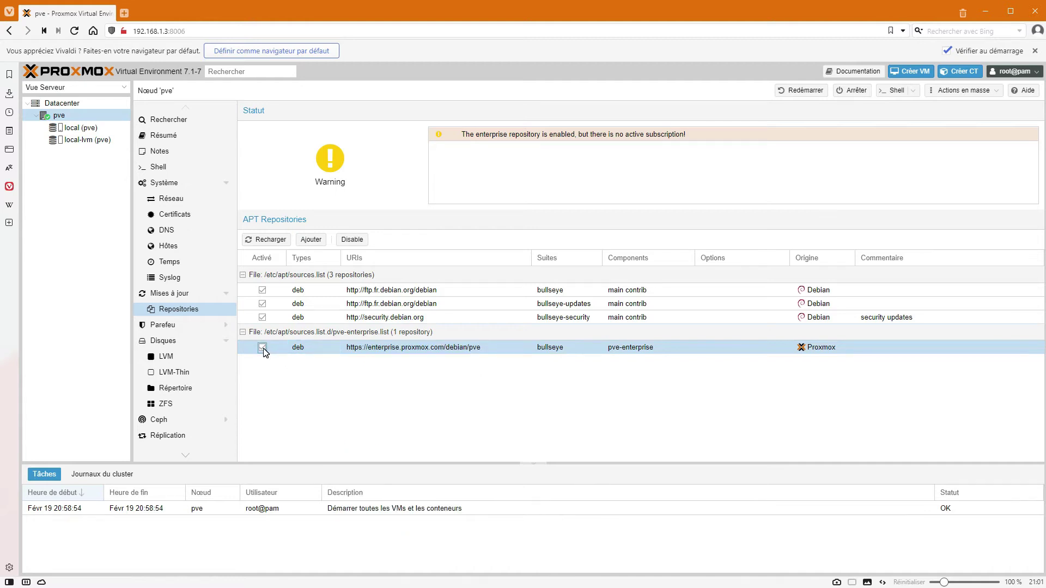
pyautogui.click(813, 349)
pyautogui.click(262, 348)
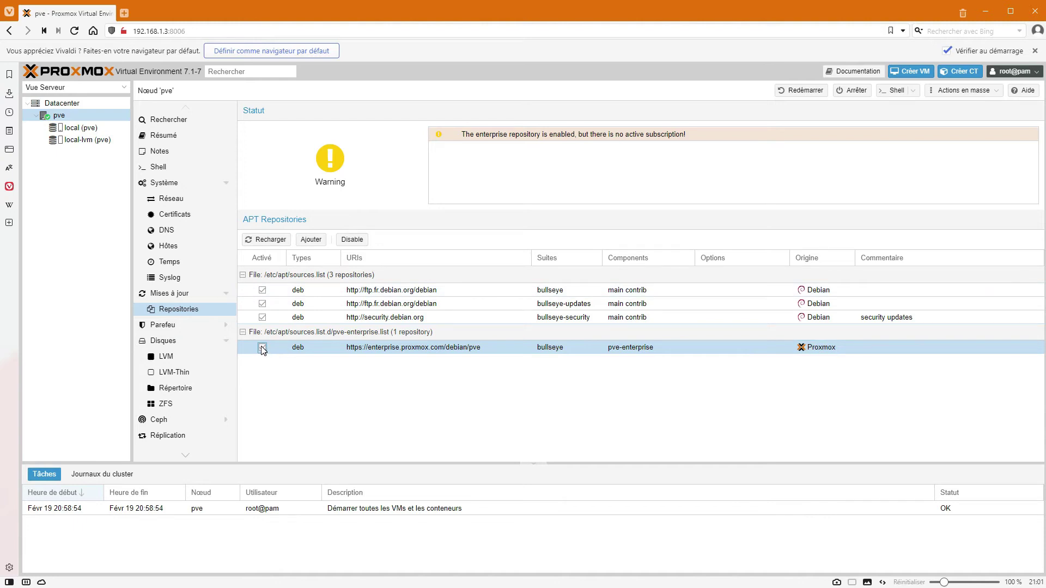
pyautogui.click(351, 241)
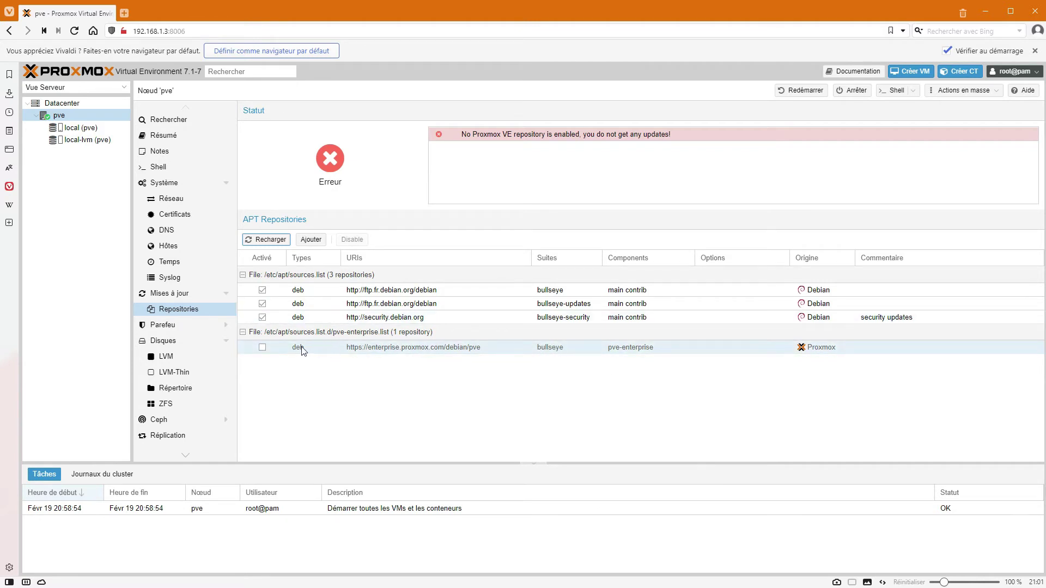
# Add the No-Subscription repository and reload the repository list.
pyautogui.click(307, 240)
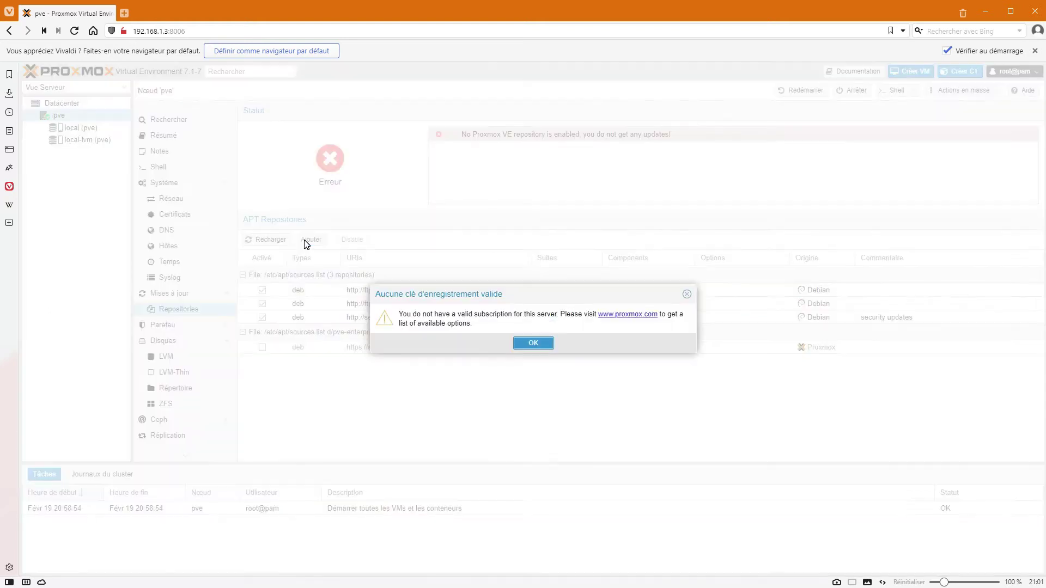
pyautogui.click(528, 345)
pyautogui.click(461, 297)
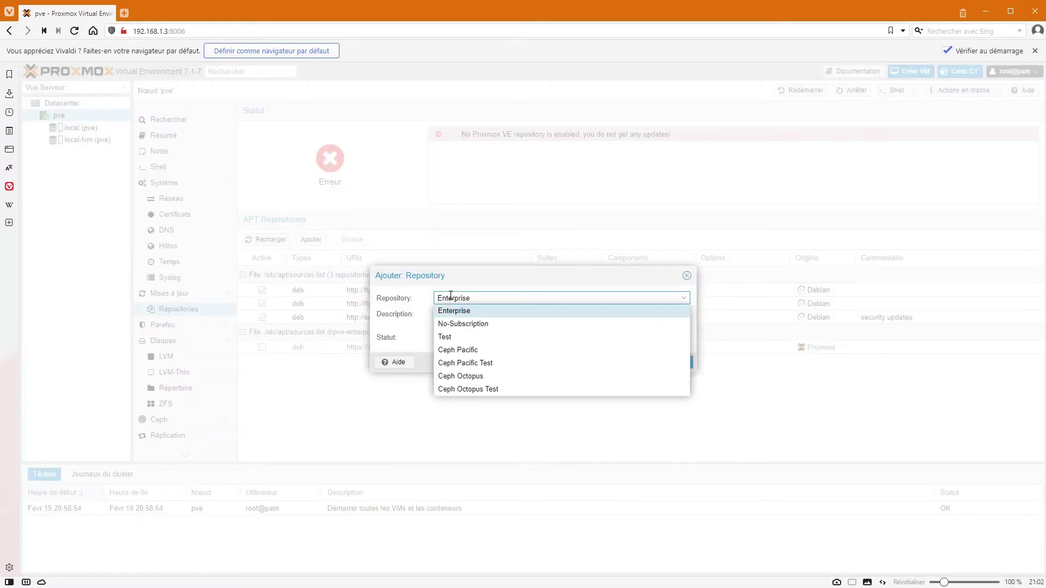
pyautogui.click(470, 326)
pyautogui.moveTo(434, 314); pyautogui.dragTo(582, 334)
pyautogui.click(582, 335)
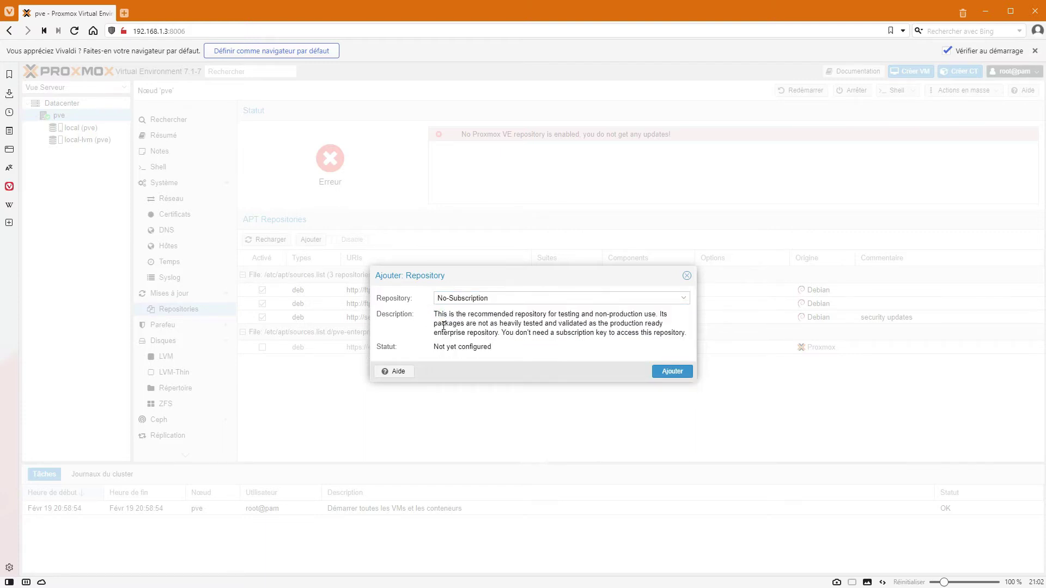
pyautogui.click(671, 376)
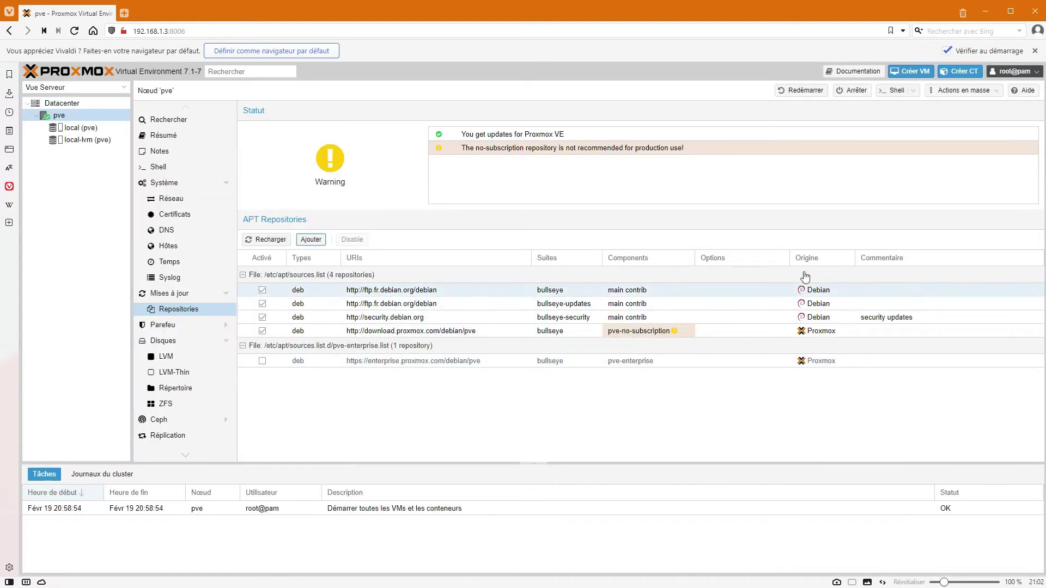
pyautogui.click(261, 240)
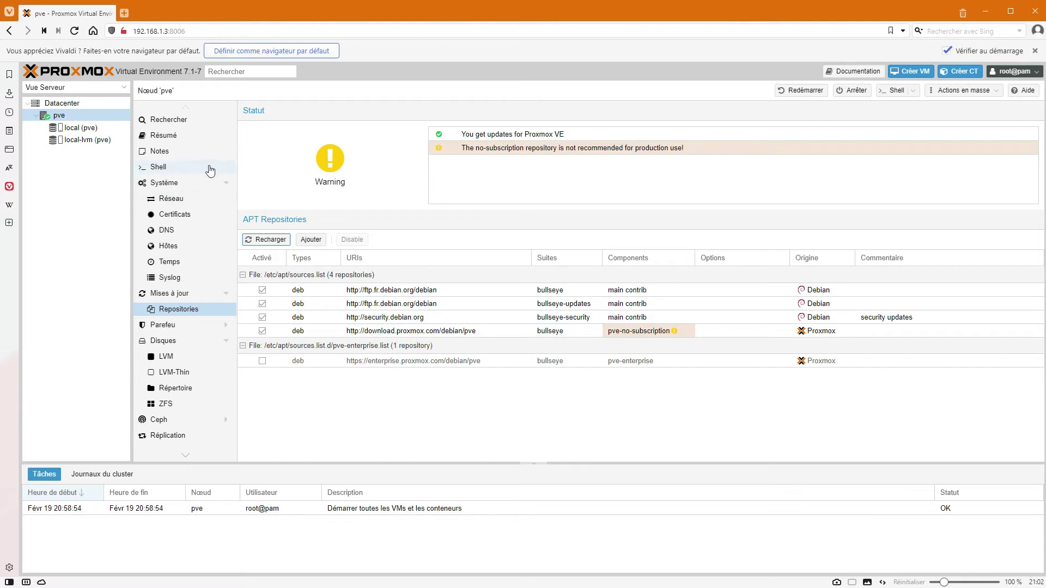
# Refresh the pve node's package list and close the finished task log.
pyautogui.click(173, 297)
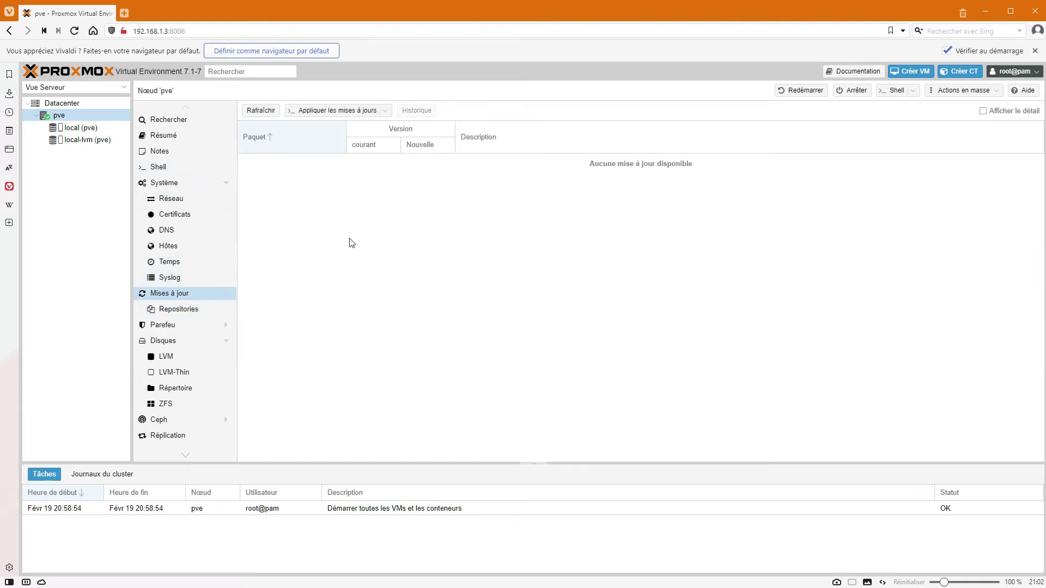
pyautogui.click(261, 111)
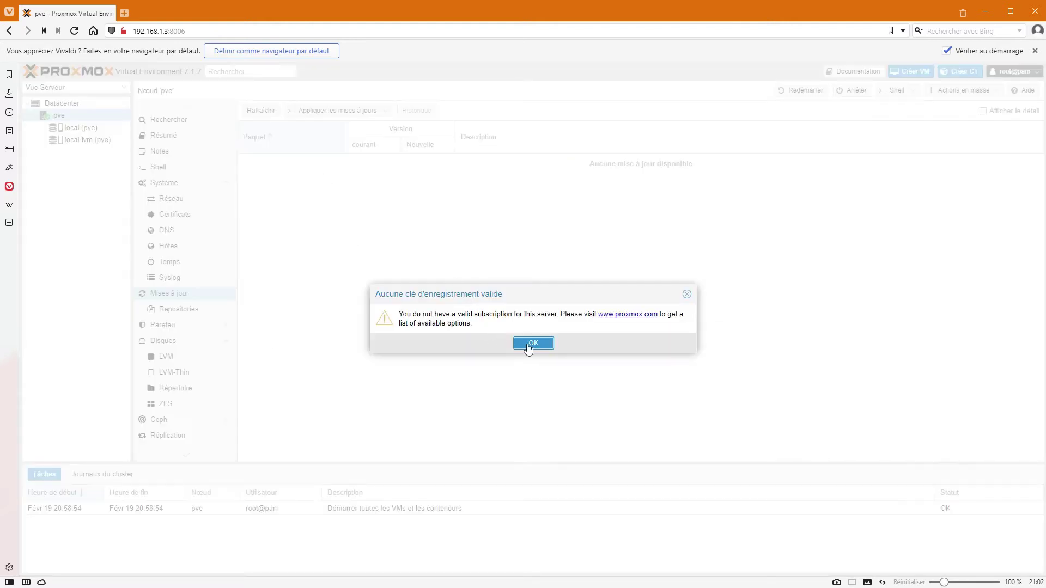
pyautogui.click(531, 347)
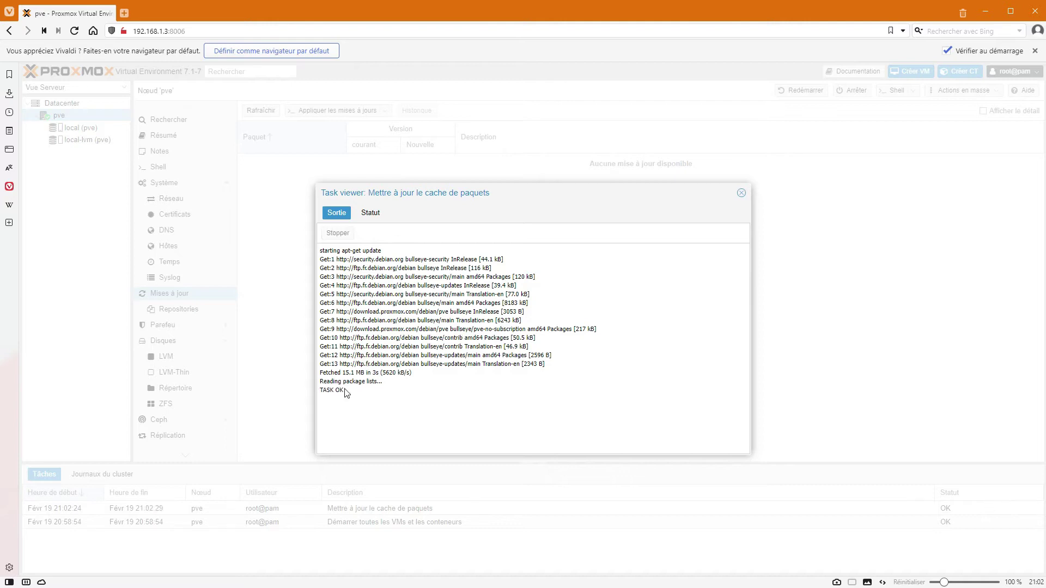
pyautogui.tripleClick(334, 391)
pyautogui.click(741, 193)
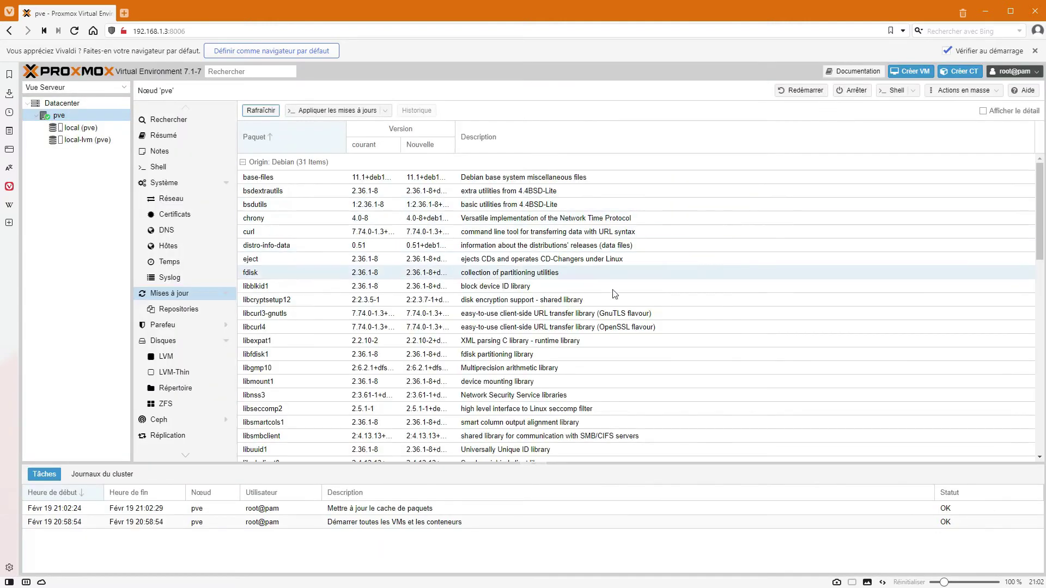
pyautogui.scroll(-10, 544, 277)
pyautogui.scroll(10, 544, 277)
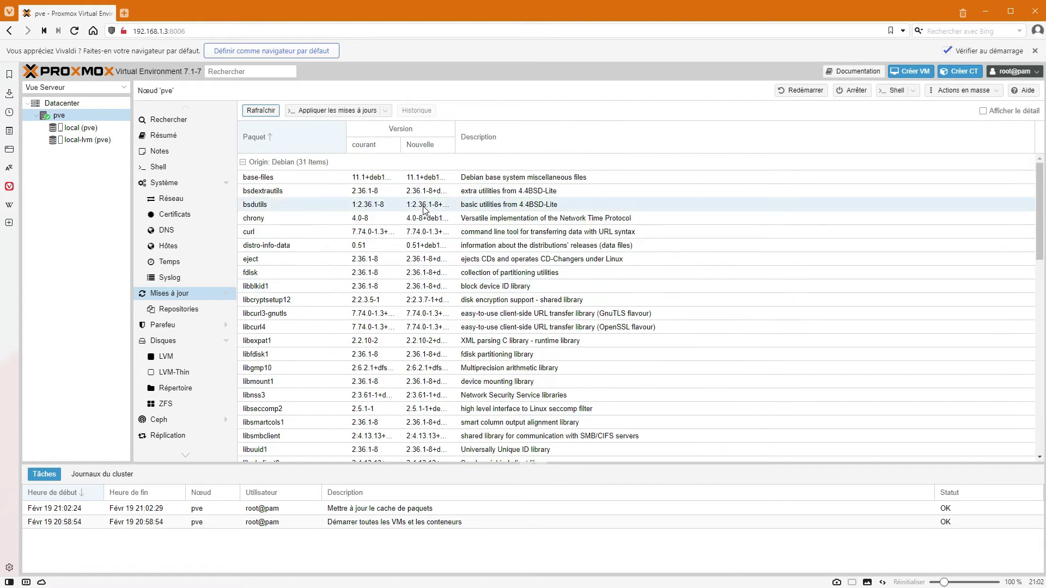
# Apply the available updates, answering y in the console, then close the console and confirm leaving.
pyautogui.click(304, 112)
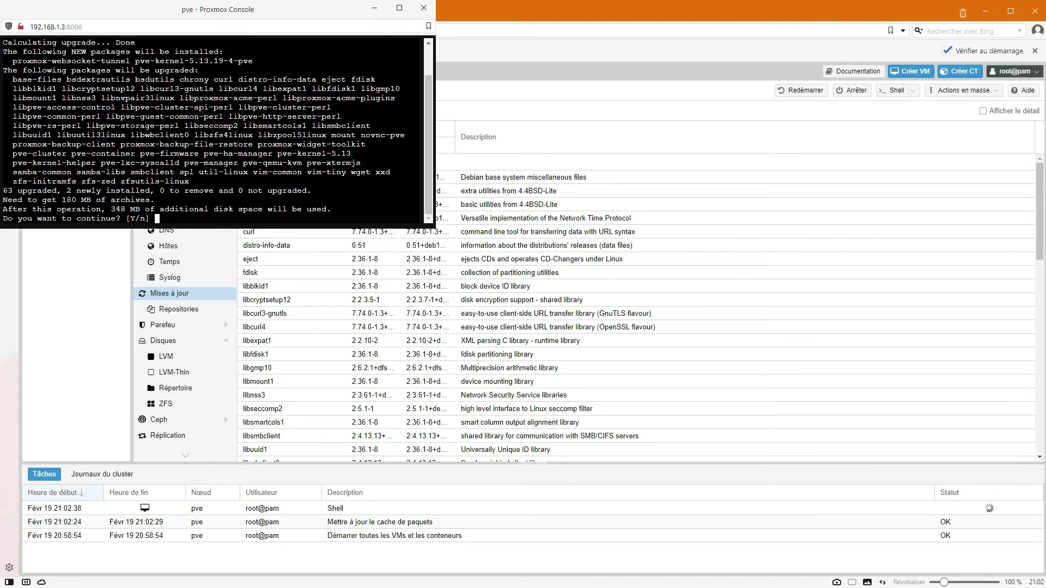
pyautogui.scroll(2, 269, 172)
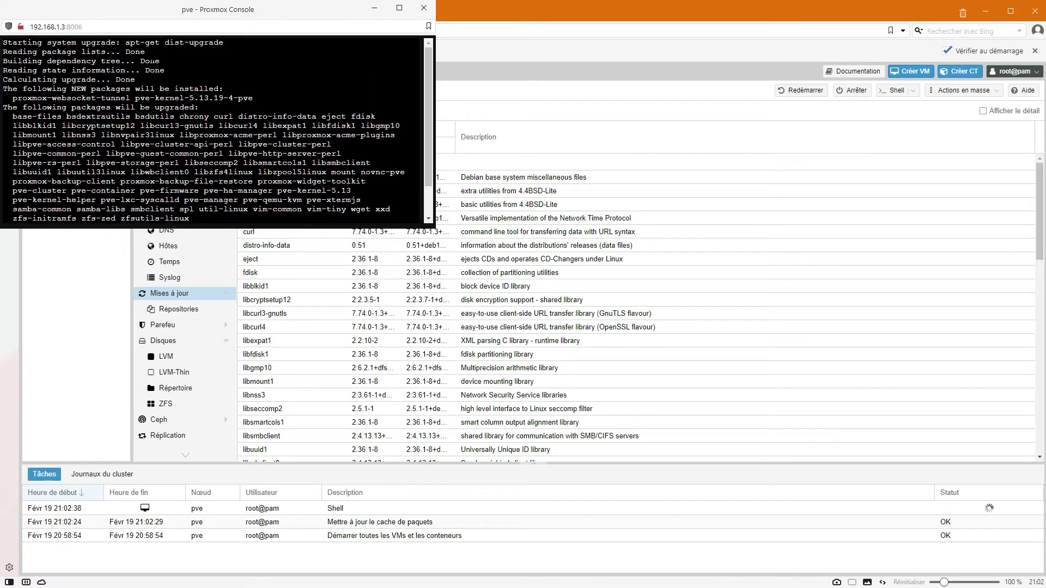
pyautogui.scroll(-2, 217, 131)
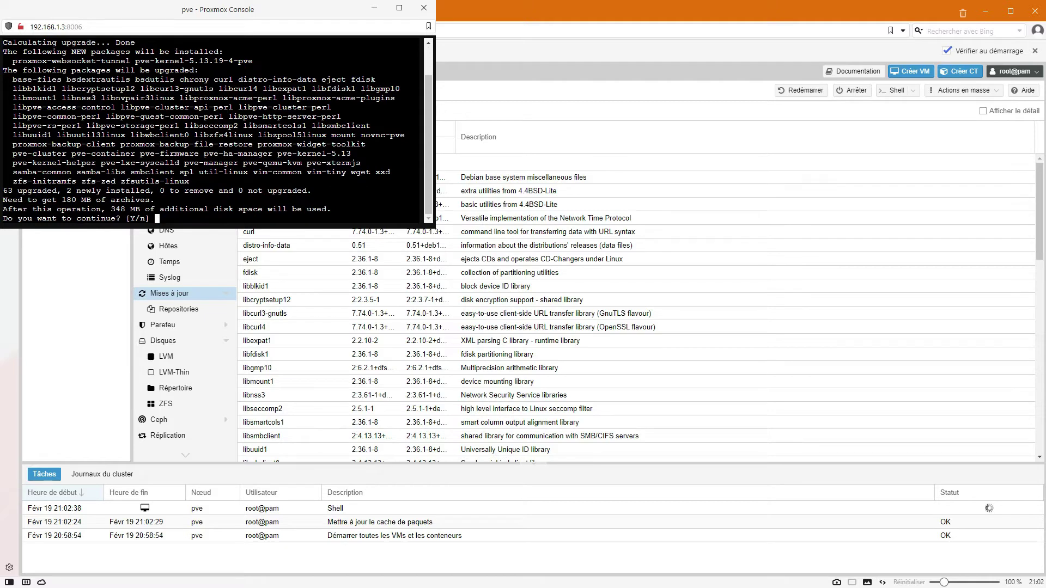
pyautogui.write('y')
pyautogui.press('Return')
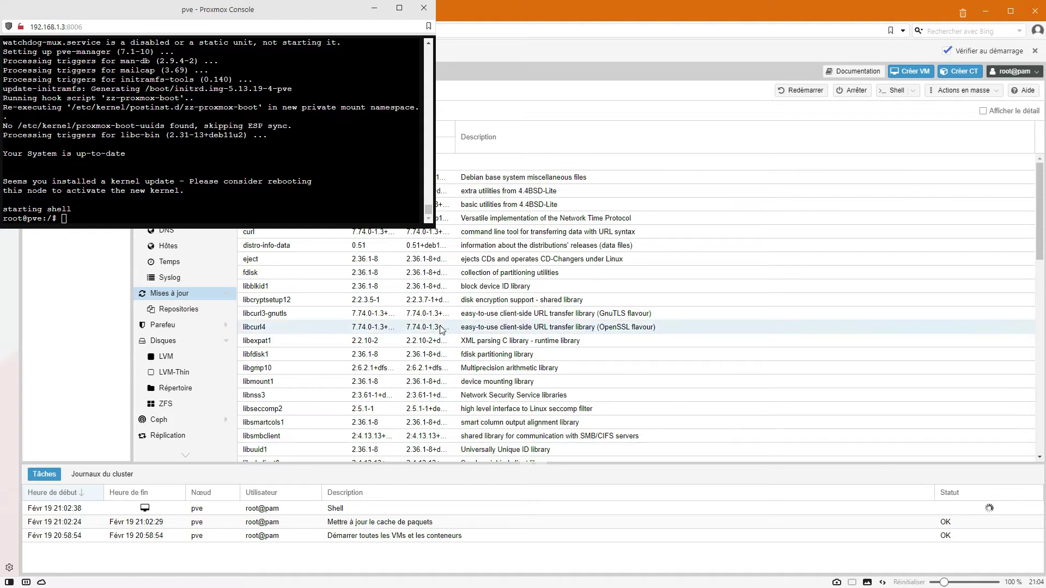
pyautogui.moveTo(218, 9); pyautogui.dragTo(372, 84)
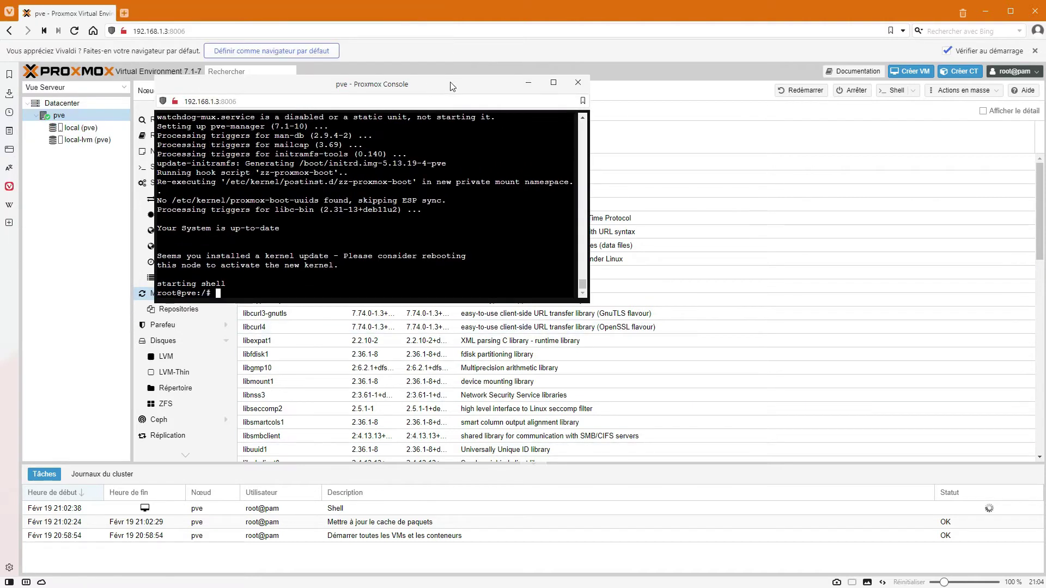
pyautogui.click(576, 86)
pyautogui.click(419, 208)
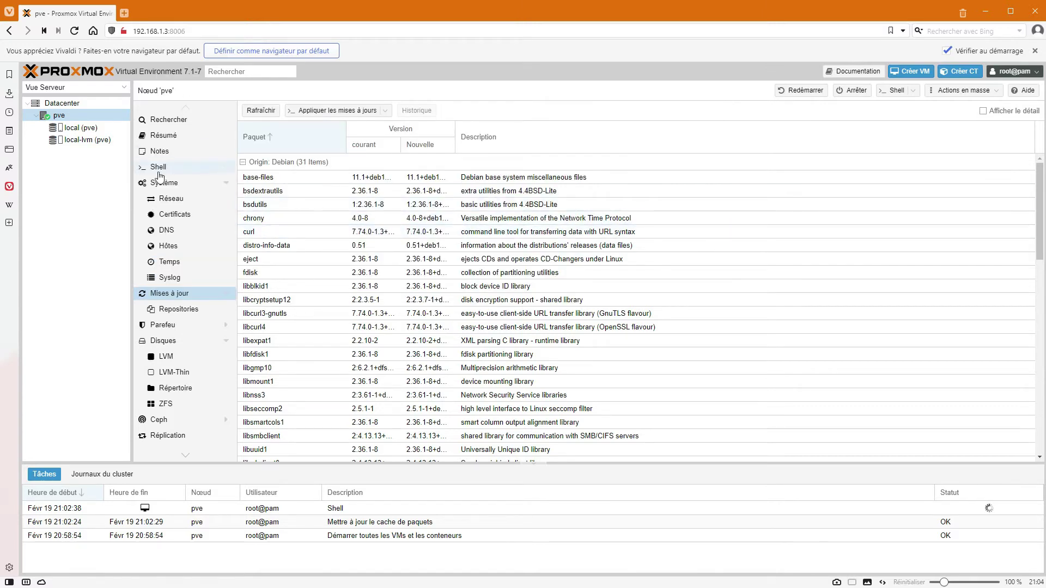
# Reload the interface with F5 and check the local storages and the pve node's updates.
pyautogui.click(98, 261)
pyautogui.press('F5')
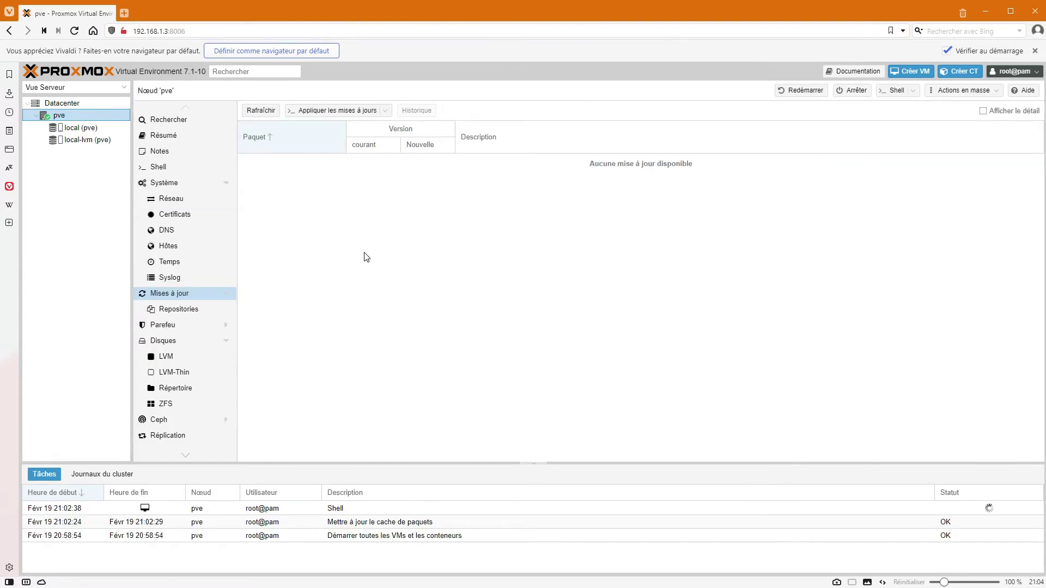
pyautogui.click(83, 127)
pyautogui.click(79, 140)
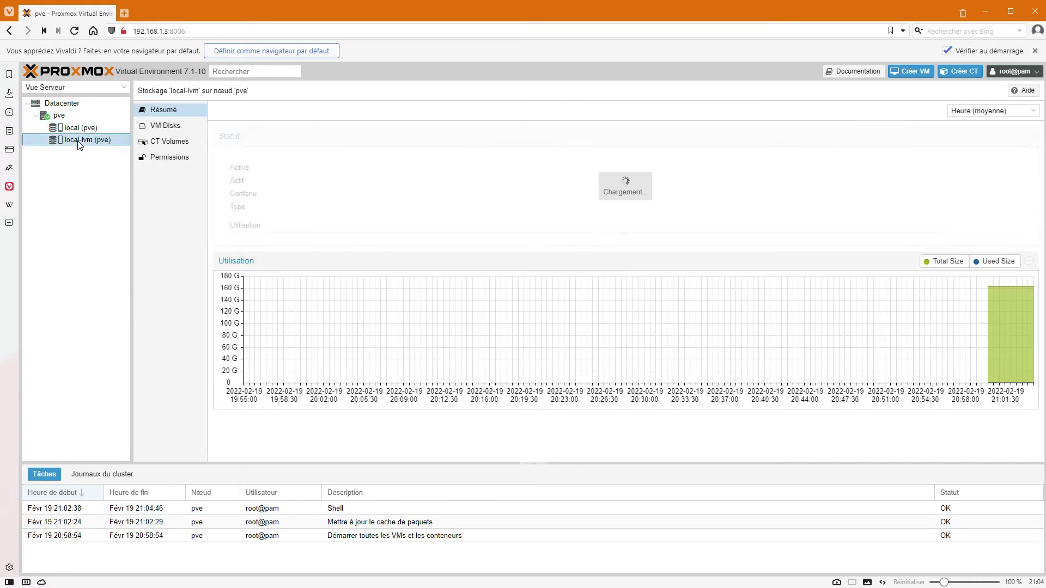
pyautogui.click(74, 129)
pyautogui.click(59, 115)
# Select Datacenter and open Permissions > Pools.
pyautogui.click(58, 105)
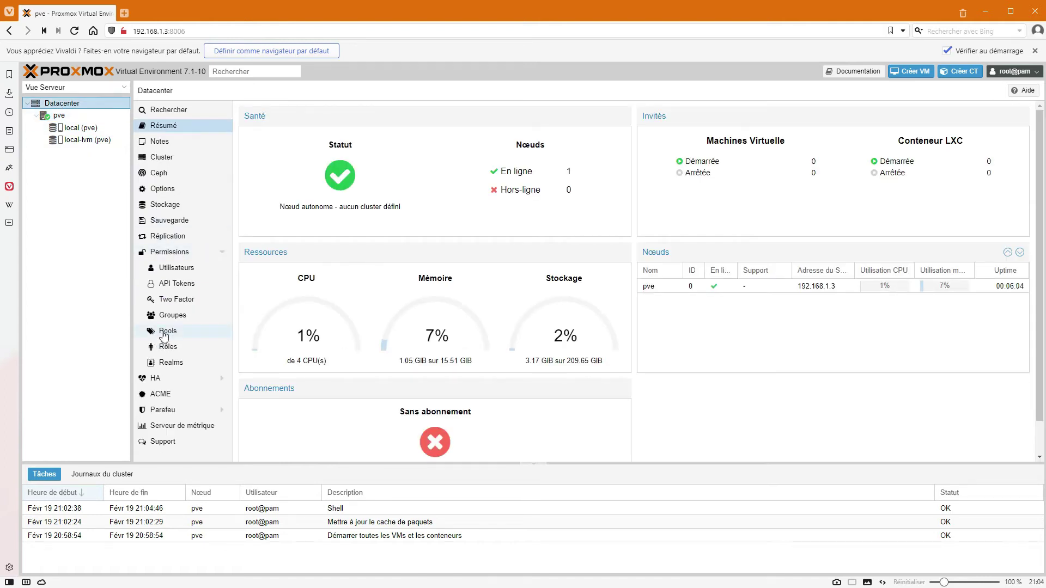
pyautogui.click(59, 115)
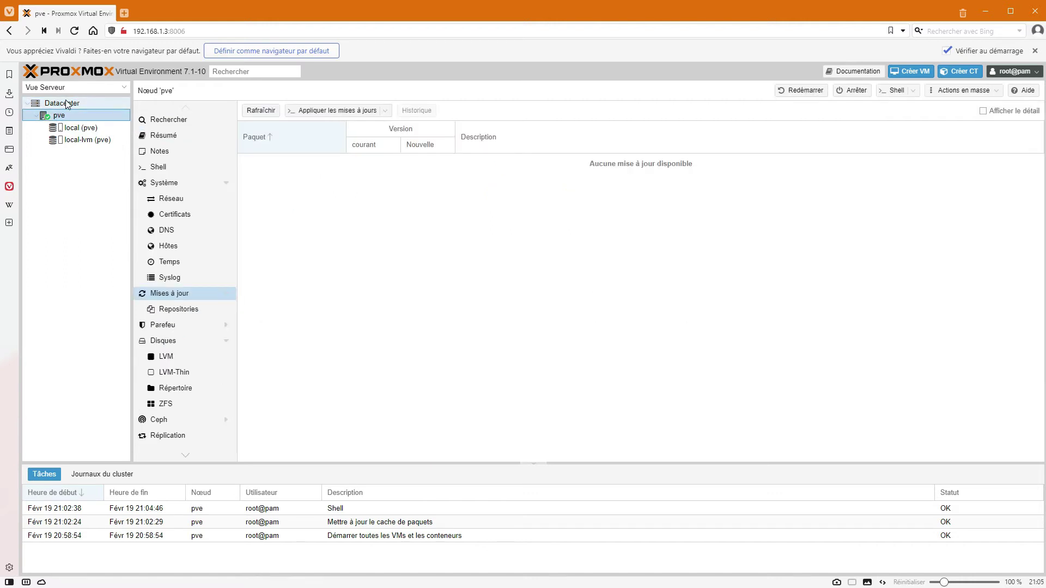
pyautogui.click(65, 104)
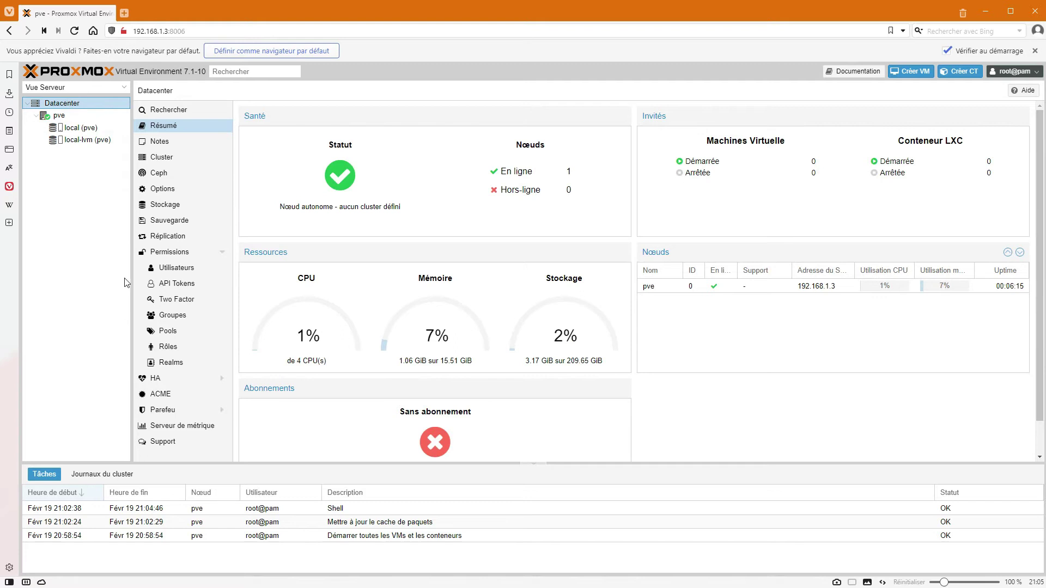
pyautogui.click(175, 331)
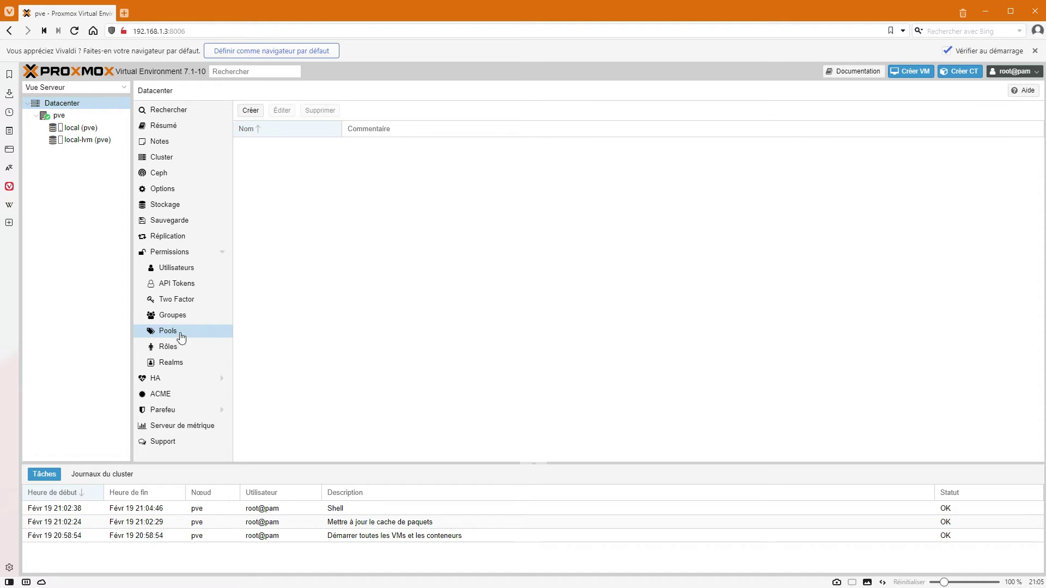
# Create the mypool resource pool, select it, then return to node pve's Updates page.
pyautogui.click(249, 112)
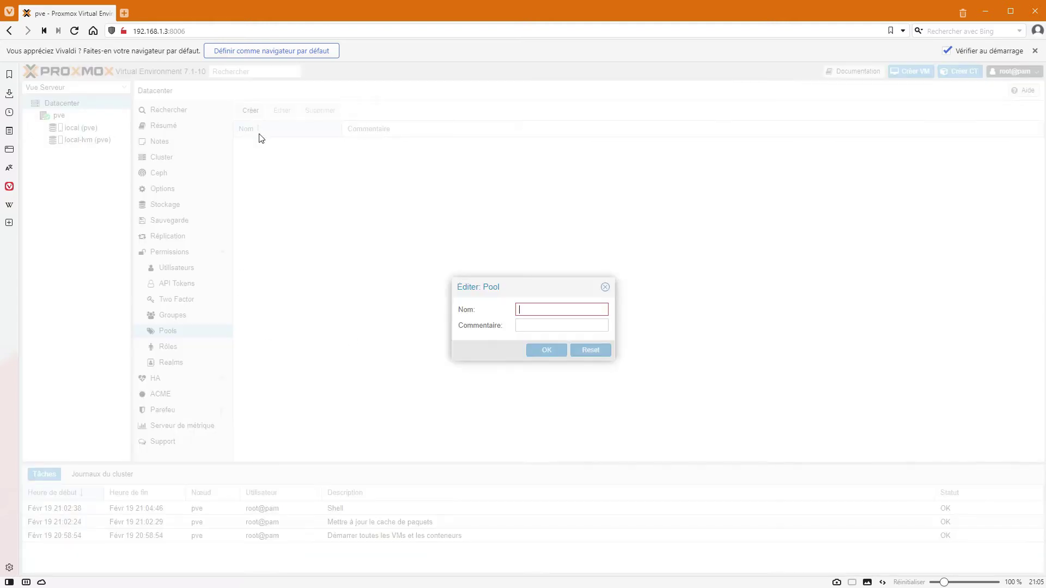
pyautogui.click(607, 288)
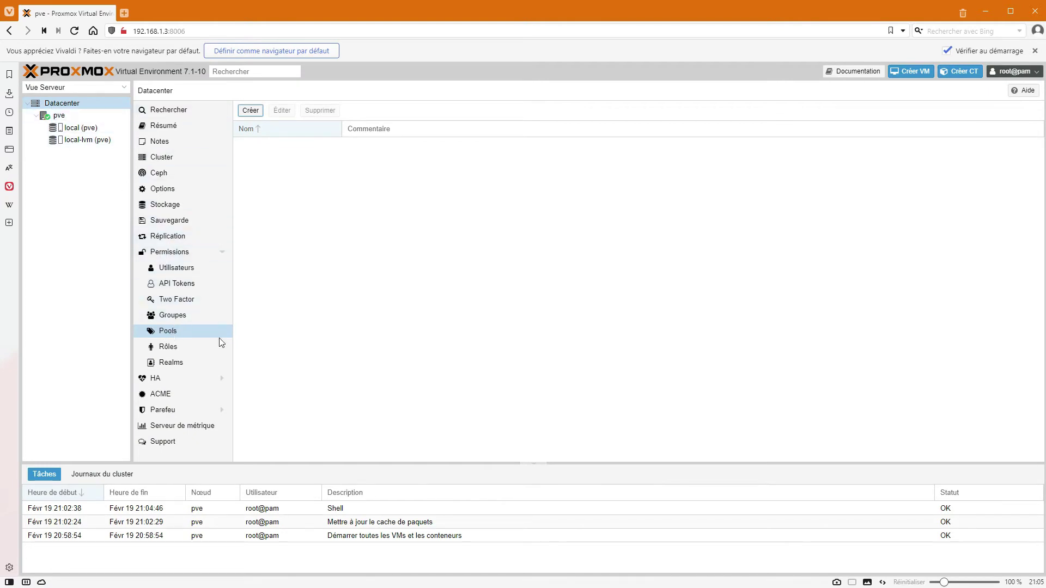
pyautogui.click(251, 111)
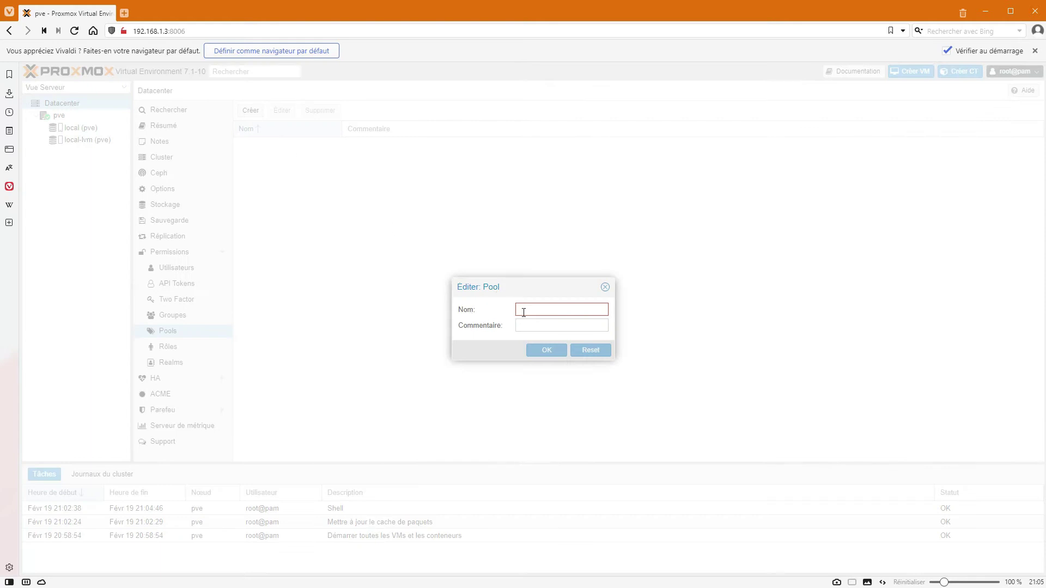
pyautogui.write('mypool')
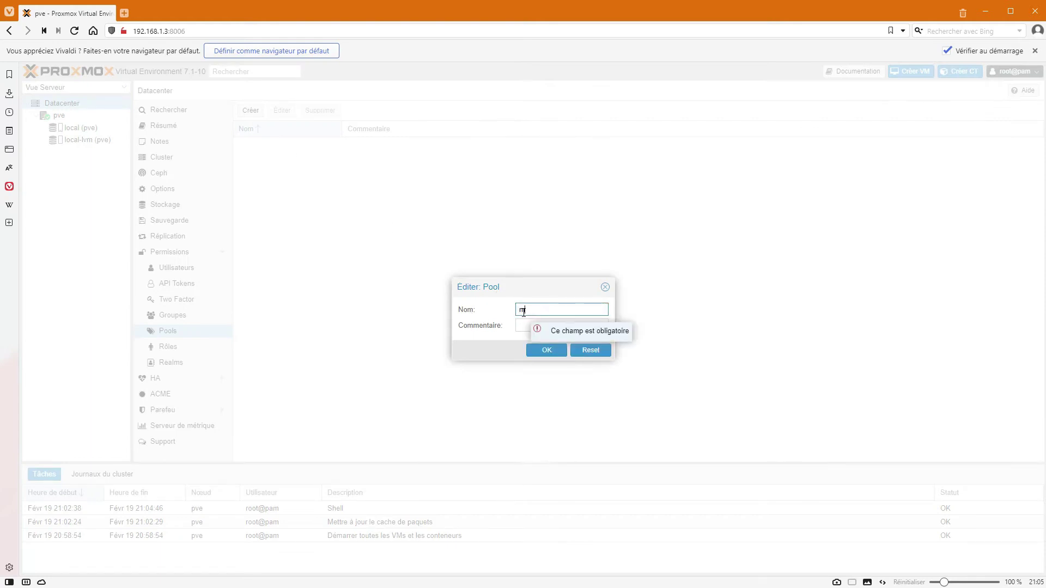
pyautogui.click(548, 353)
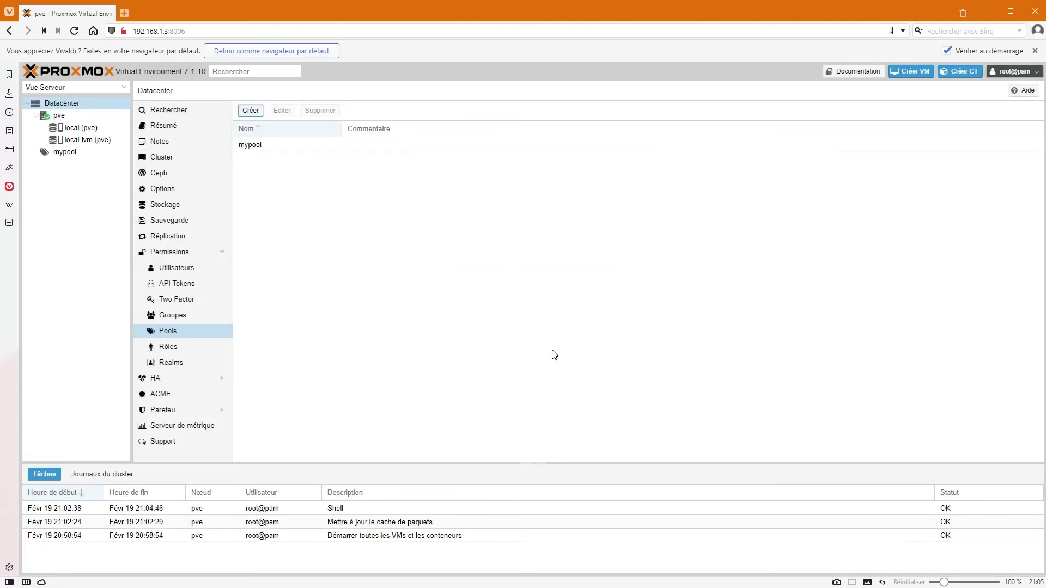
pyautogui.click(59, 155)
pyautogui.click(58, 115)
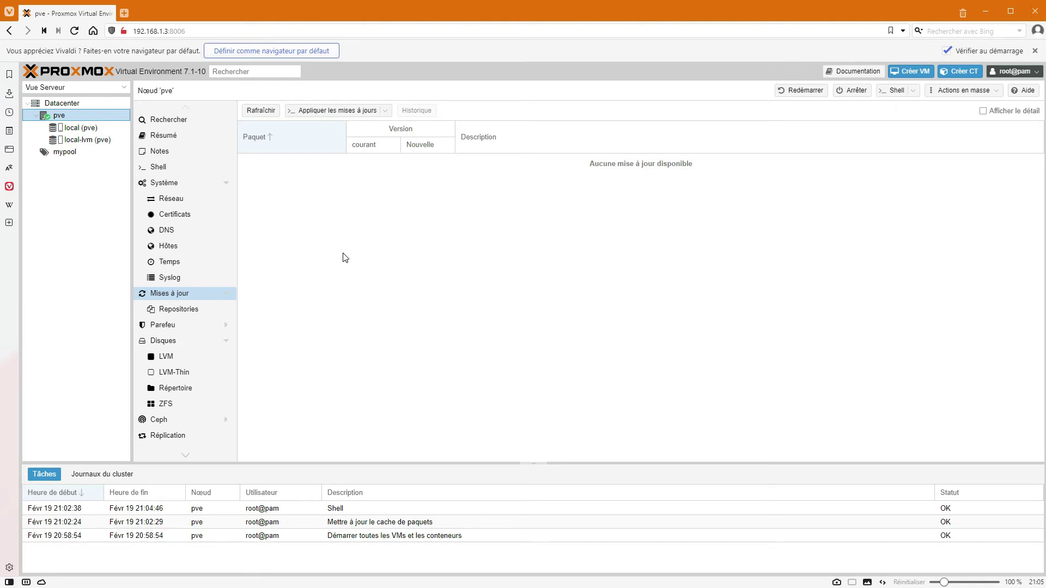
pyautogui.click(907, 76)
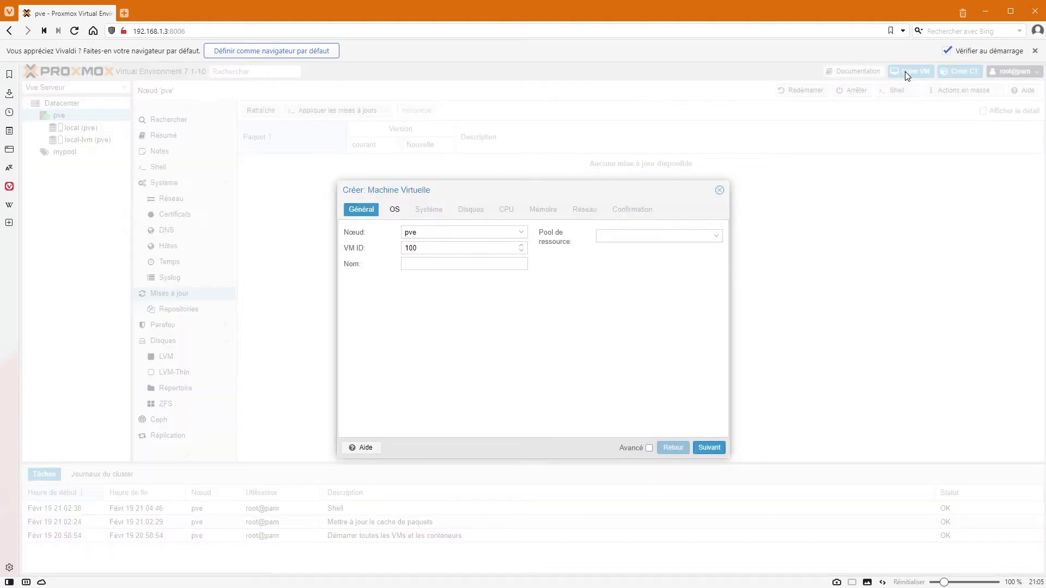
pyautogui.click(473, 264)
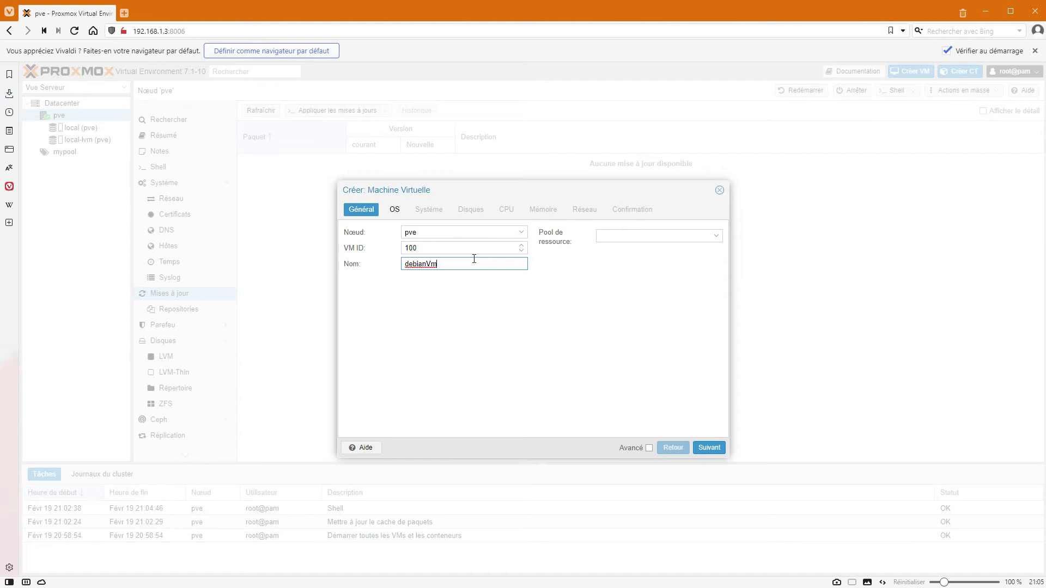
pyautogui.click(643, 242)
pyautogui.click(640, 265)
pyautogui.click(701, 447)
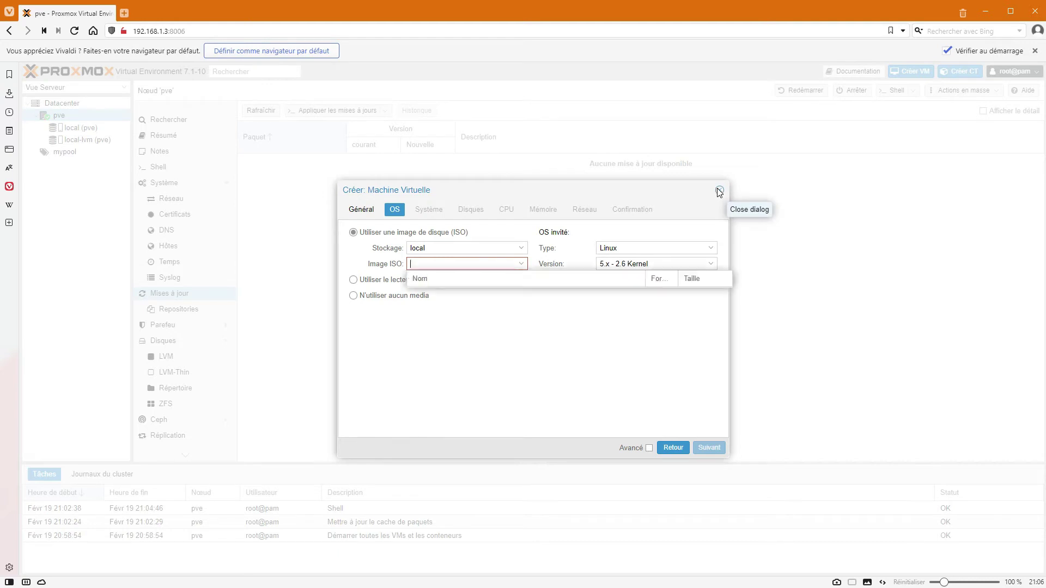
pyautogui.click(719, 190)
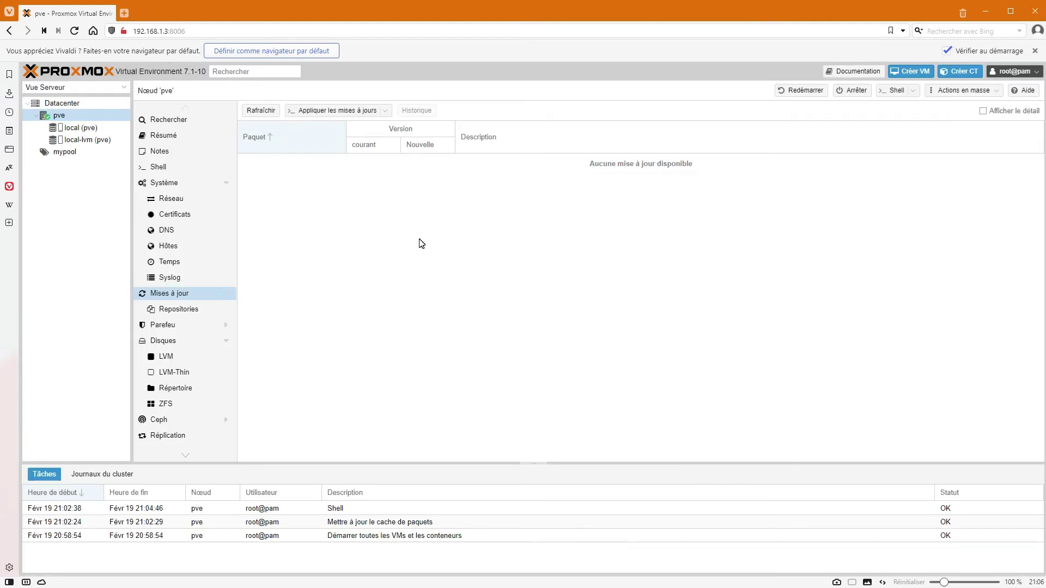
# Upload debian-11.1.0-amd64-netinst.iso to local storage's ISO images and close the finished task log.
pyautogui.click(68, 128)
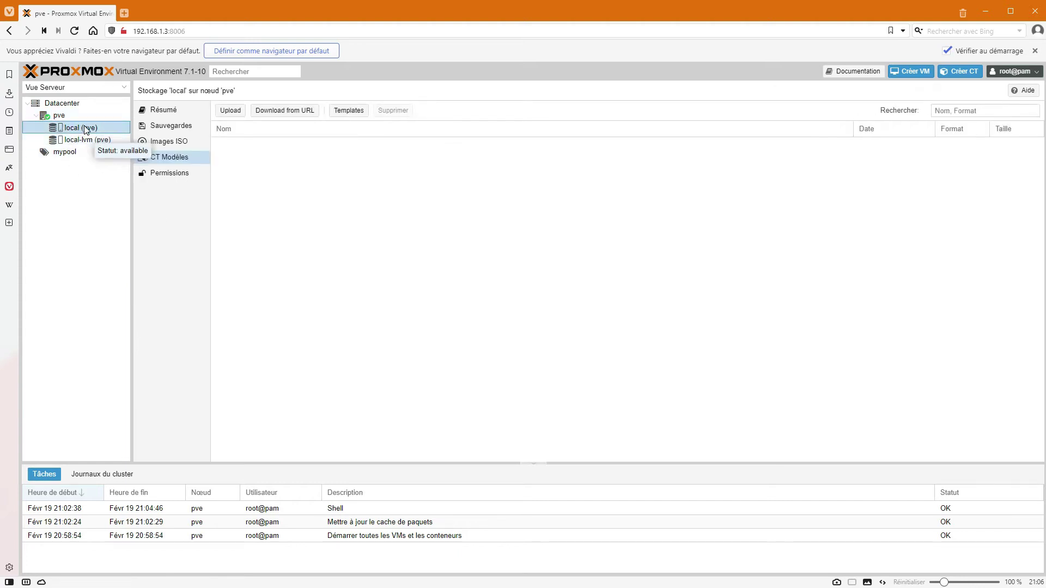
pyautogui.click(156, 142)
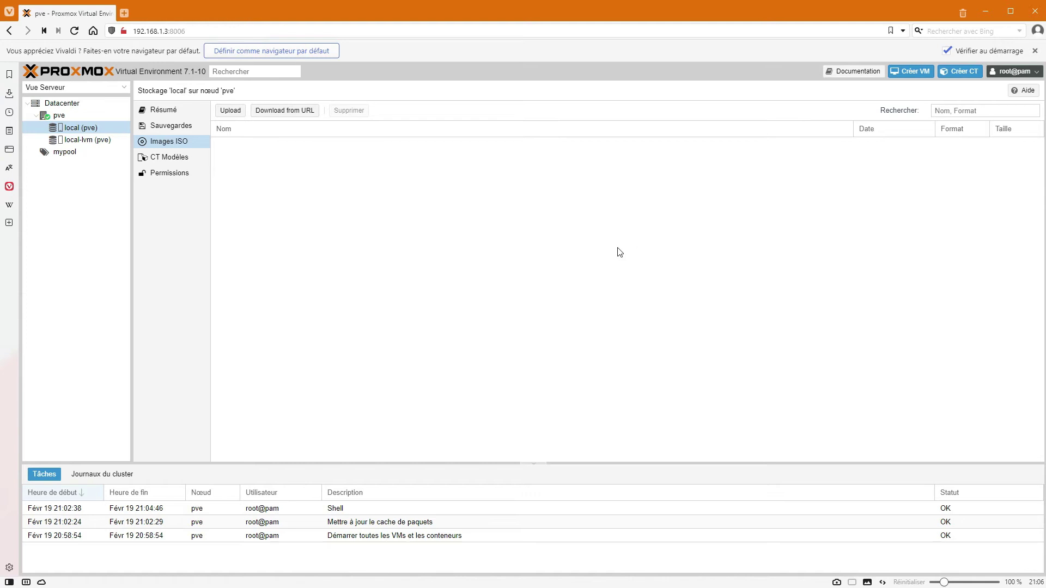
pyautogui.click(229, 111)
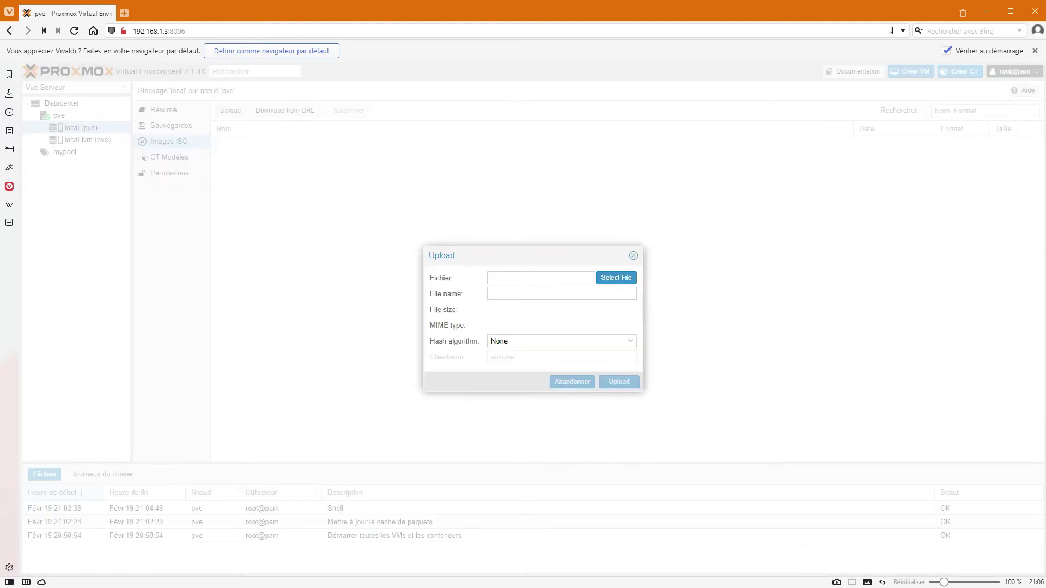
pyautogui.click(617, 278)
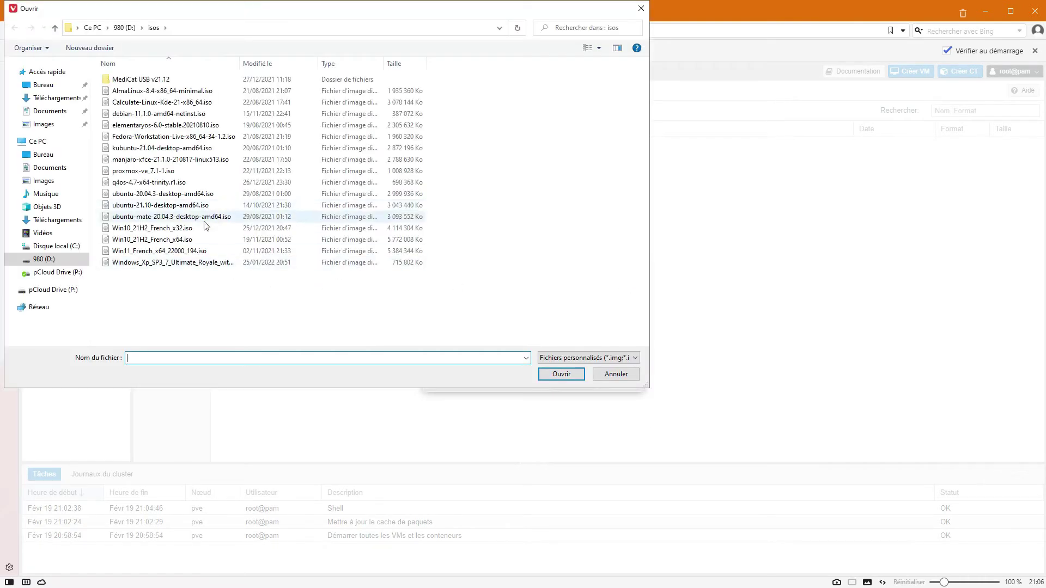
pyautogui.doubleClick(141, 113)
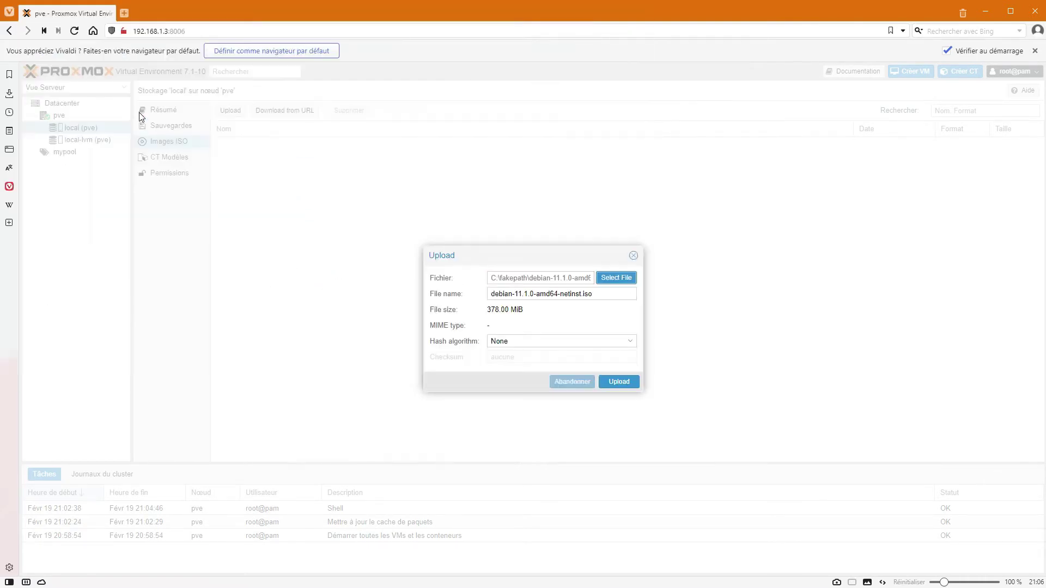
pyautogui.click(616, 384)
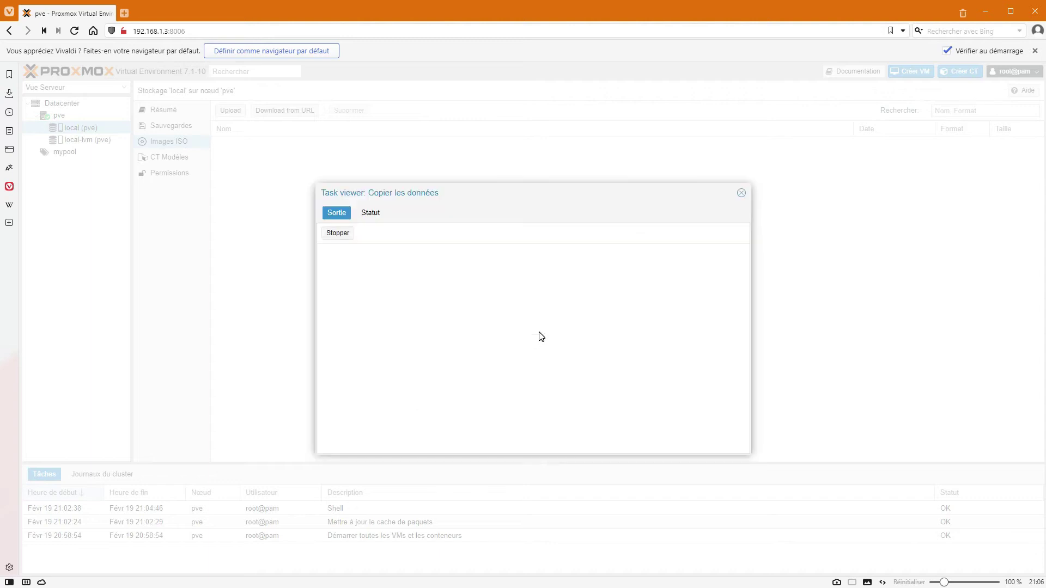
pyautogui.doubleClick(339, 302)
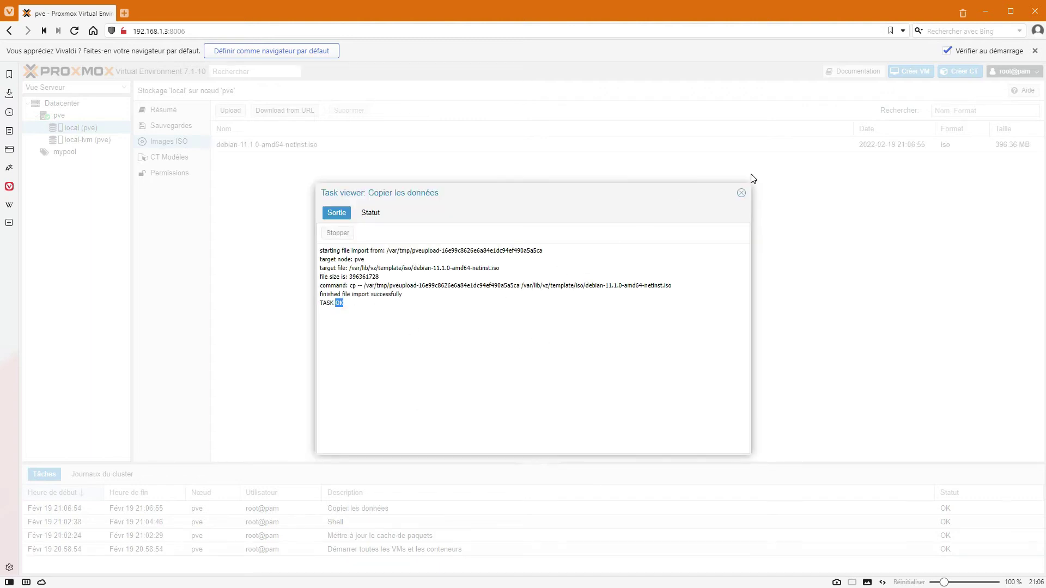
pyautogui.click(741, 192)
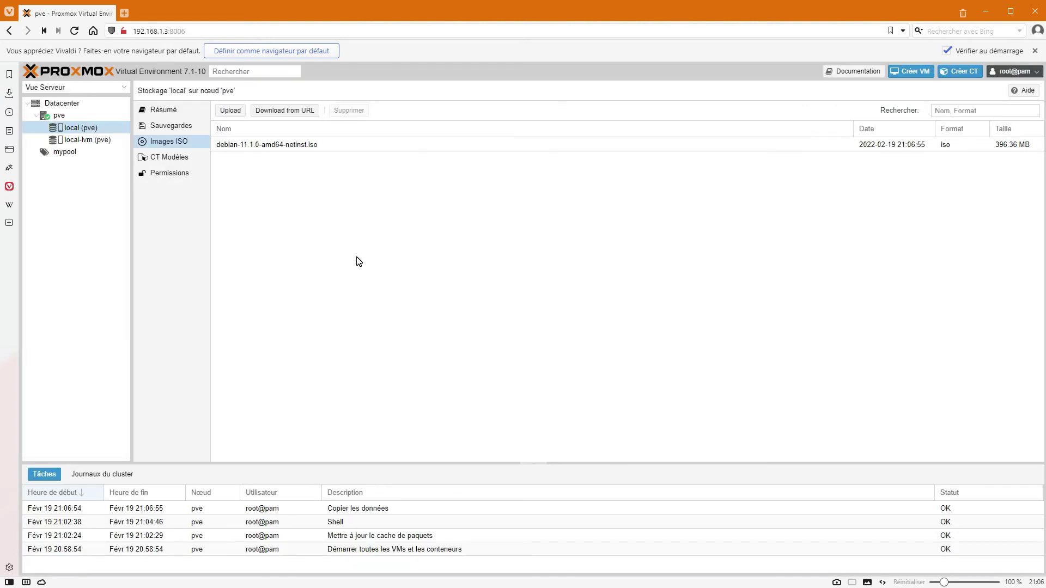
# Start a new VM named debianVm in the mypool resource pool.
pyautogui.click(909, 71)
pyautogui.click(429, 263)
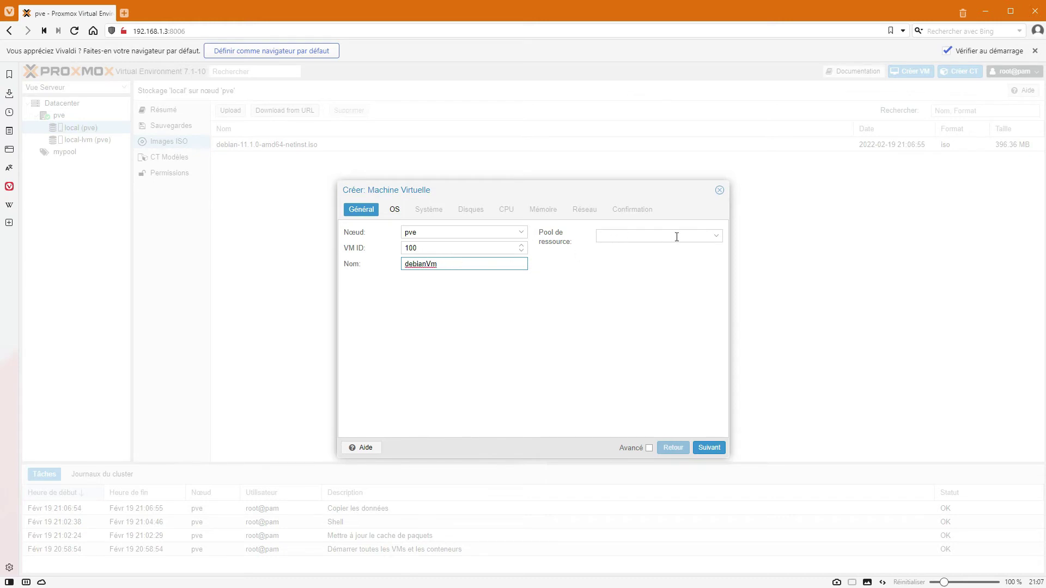
pyautogui.click(708, 235)
pyautogui.click(665, 266)
pyautogui.click(709, 447)
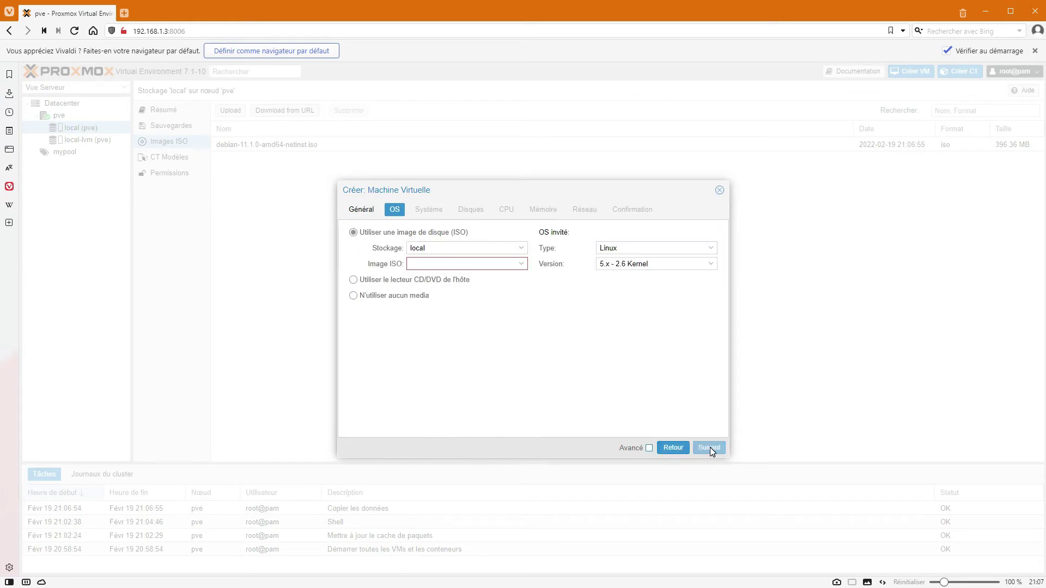
# Select debian-11.1.0-amd64-netinst.iso as the VM's boot ISO image.
pyautogui.click(524, 264)
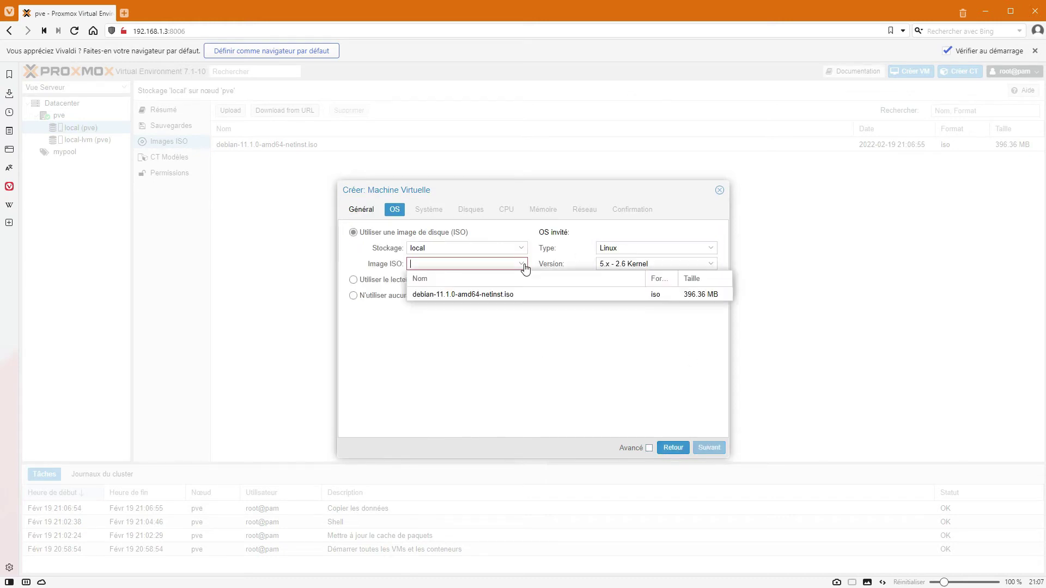
pyautogui.click(474, 295)
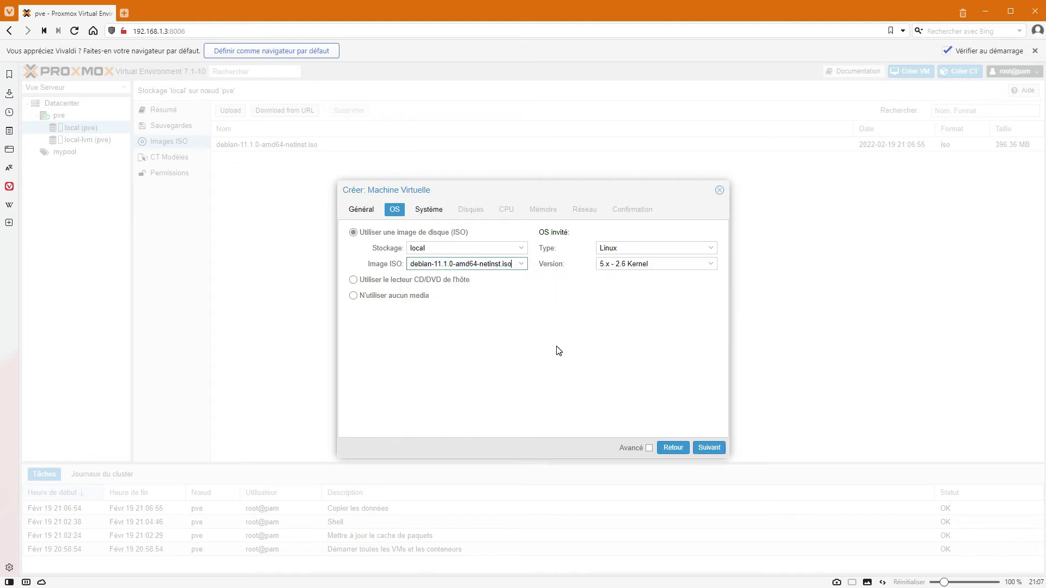
pyautogui.click(708, 448)
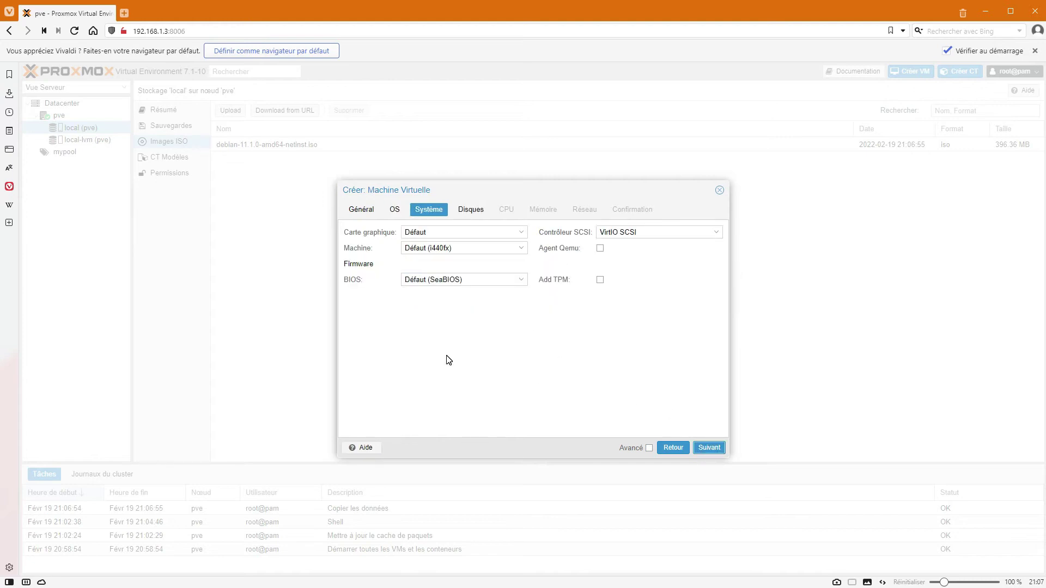
# Try SPICE, then keep the graphics card at Défaut and accept the default system settings.
pyautogui.click(520, 233)
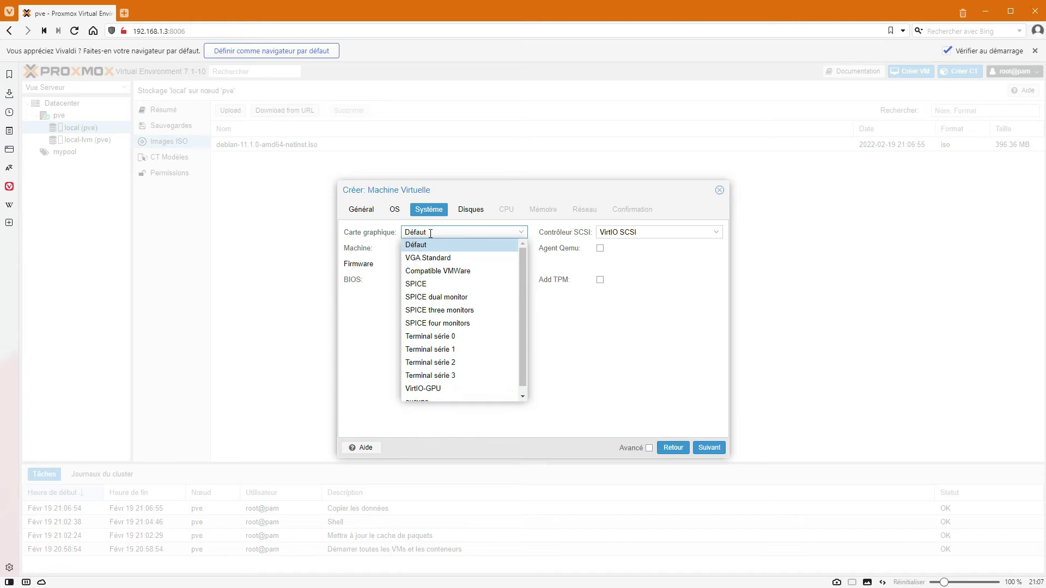
pyautogui.click(429, 284)
pyautogui.click(521, 232)
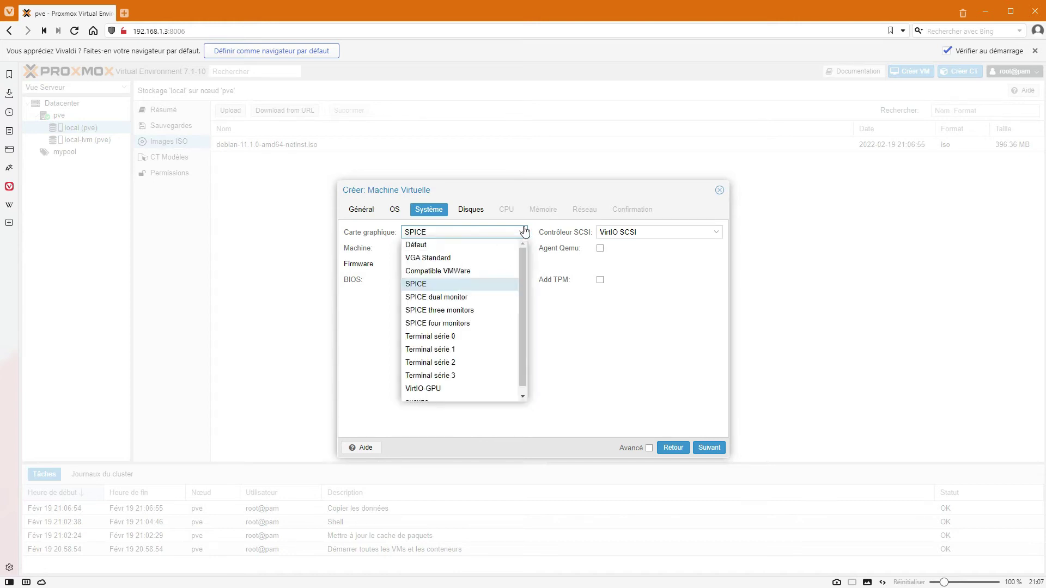
pyautogui.click(422, 244)
pyautogui.click(520, 232)
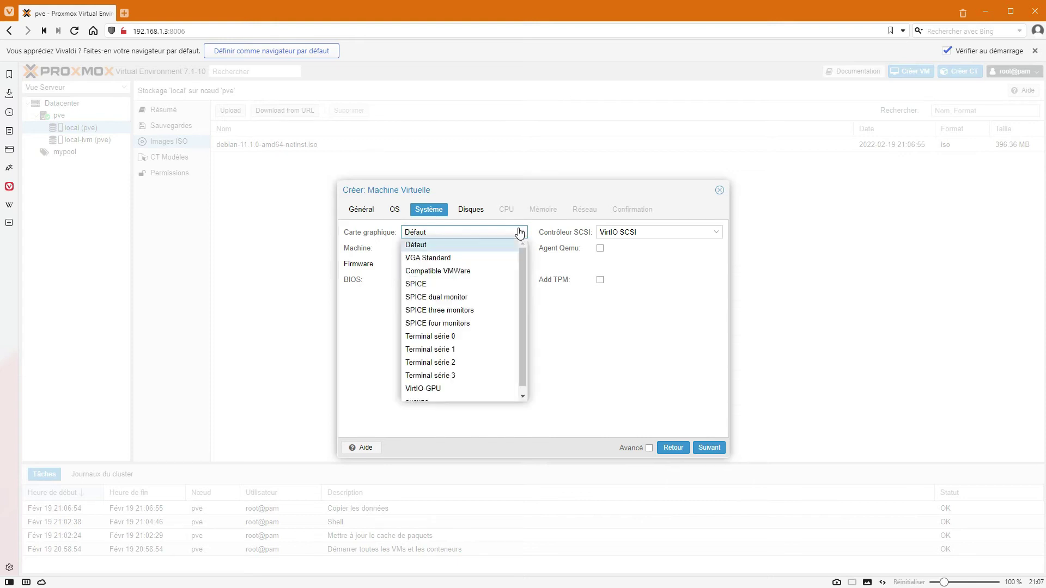
pyautogui.click(687, 354)
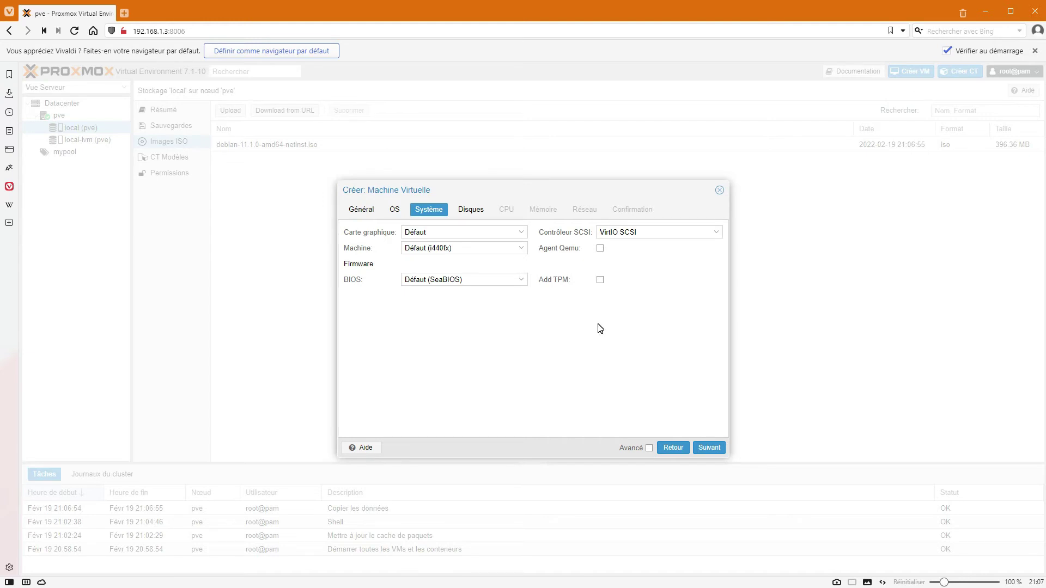
pyautogui.click(522, 232)
pyautogui.click(643, 362)
pyautogui.click(708, 450)
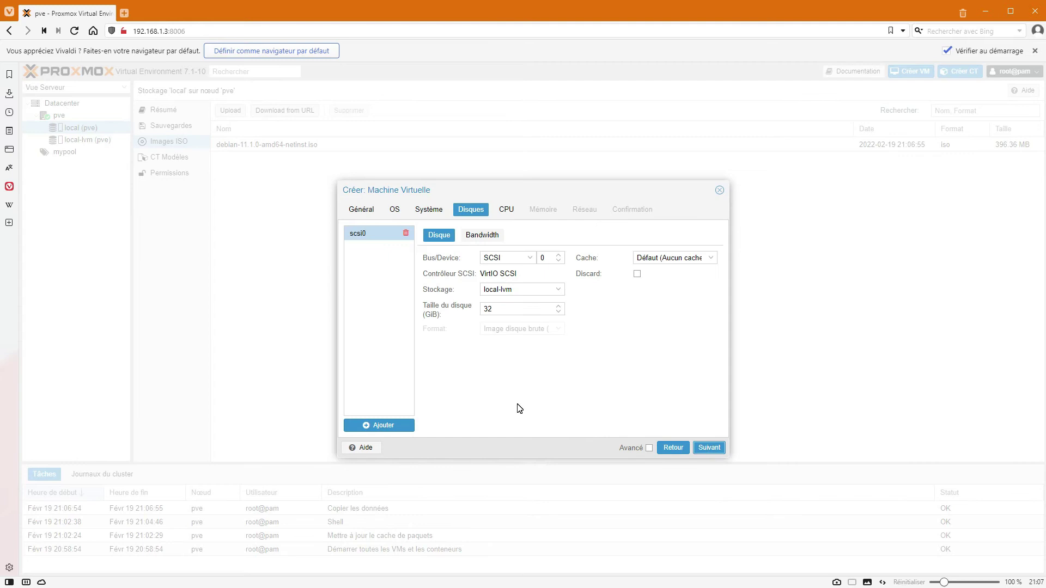
# Keep the scsi0 disk at 32 GiB and set its cache to Write through.
pyautogui.click(517, 309)
pyautogui.moveTo(517, 310); pyautogui.dragTo(451, 313)
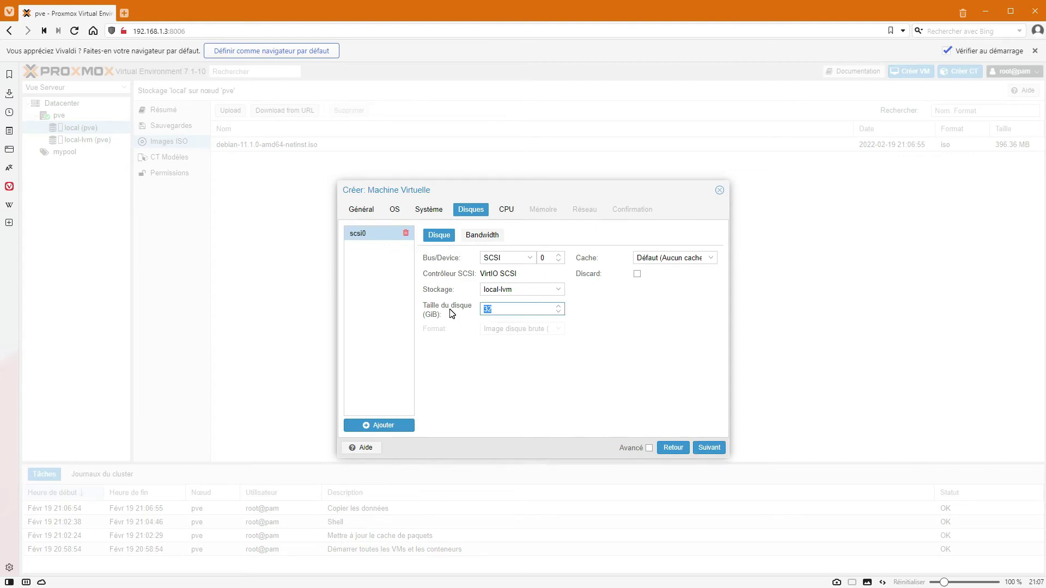
pyautogui.click(492, 357)
pyautogui.moveTo(496, 308); pyautogui.dragTo(460, 310)
pyautogui.click(666, 362)
pyautogui.click(707, 449)
pyautogui.click(711, 258)
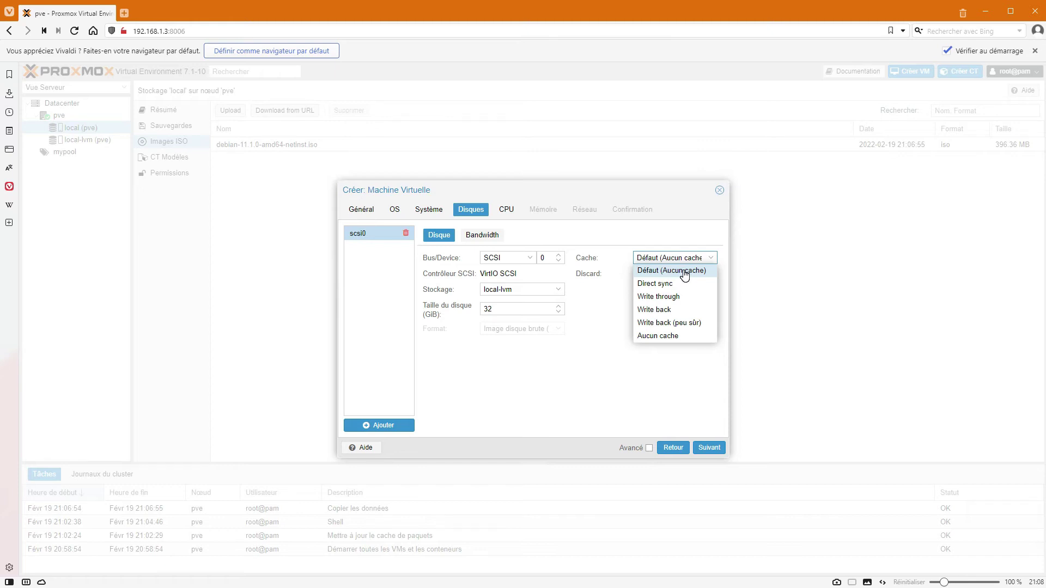
pyautogui.click(670, 297)
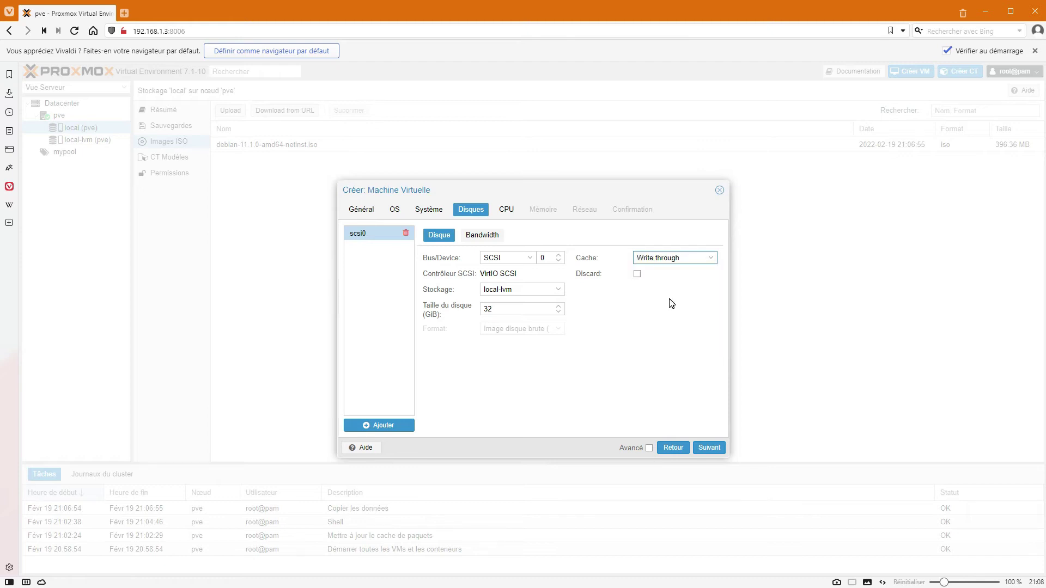
pyautogui.click(709, 447)
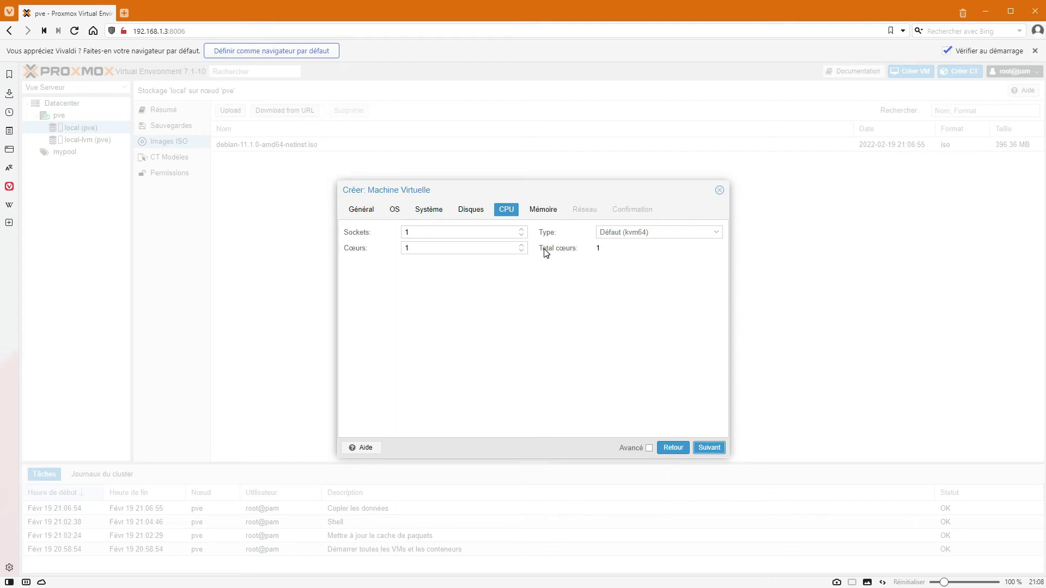
# Raise the VM's core count to 2 and check the cores and sockets values.
pyautogui.click(521, 245)
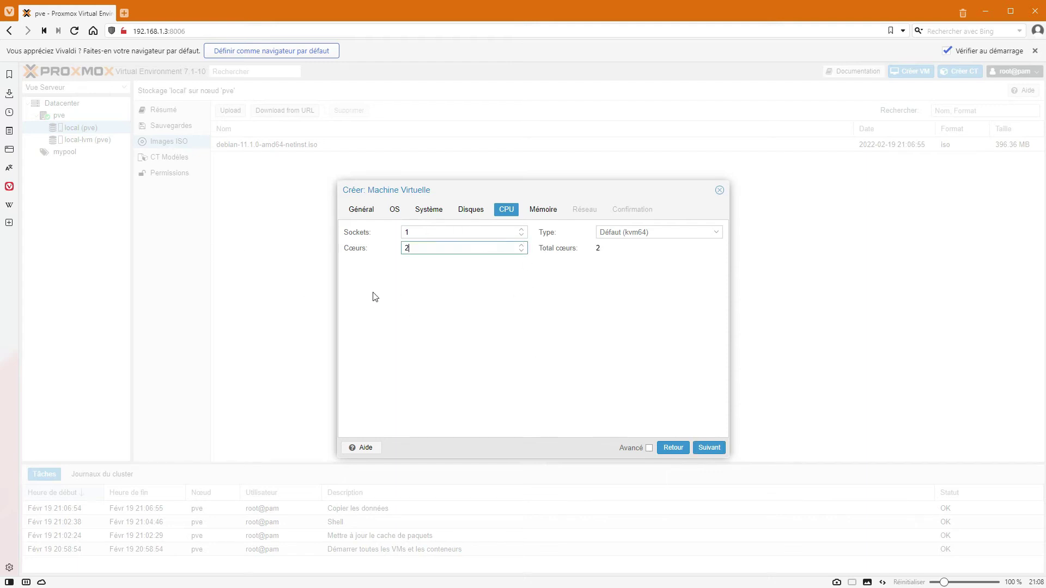
pyautogui.click(393, 252)
pyautogui.click(415, 249)
pyautogui.moveTo(422, 228); pyautogui.dragTo(397, 249)
pyautogui.click(414, 251)
pyautogui.click(428, 275)
pyautogui.click(430, 248)
pyautogui.click(431, 230)
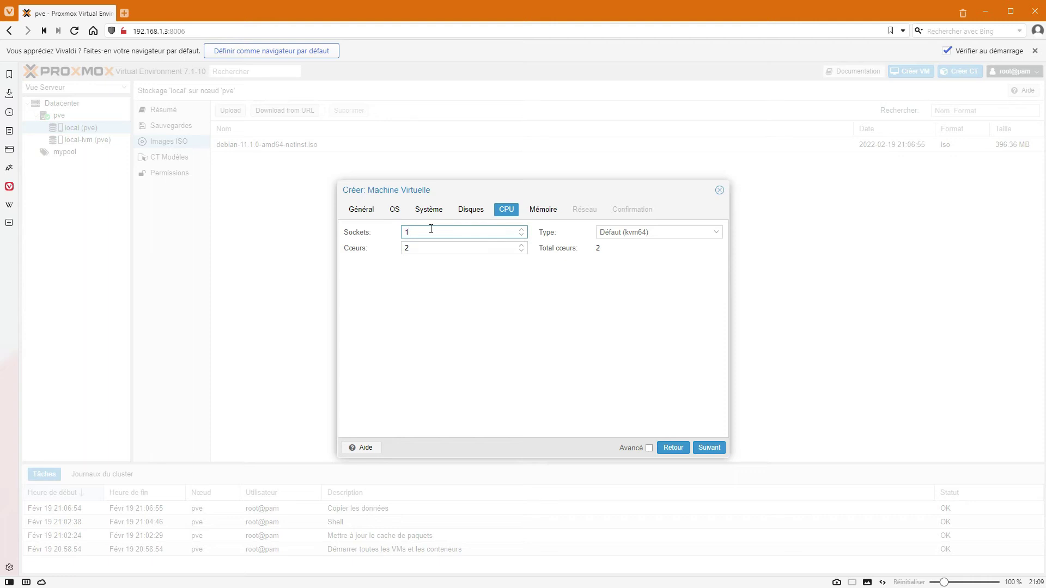
pyautogui.click(423, 250)
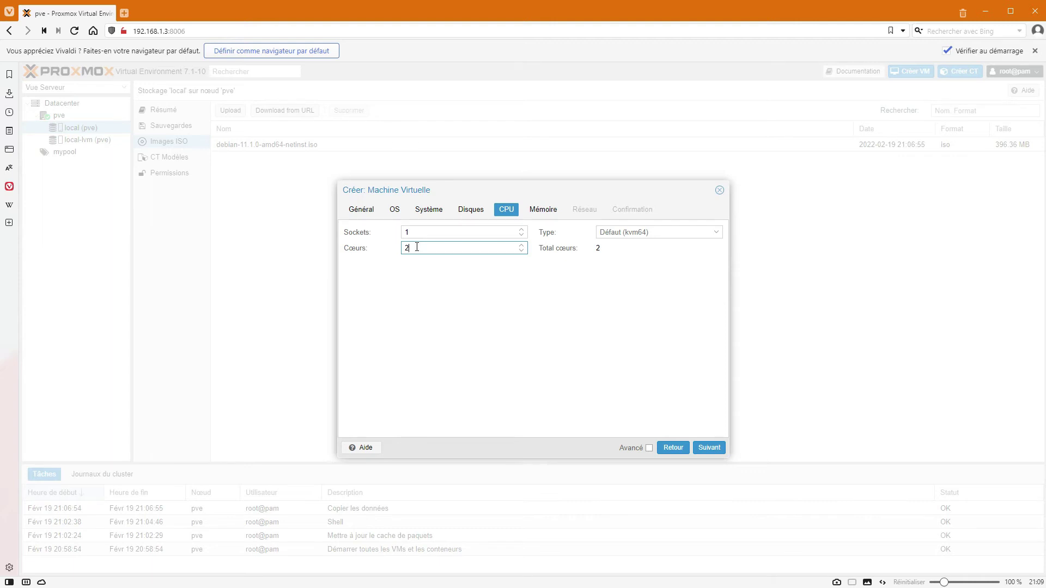
# Bring the cores back down to 2 on 1 socket and accept the CPU settings.
pyautogui.click(522, 244)
pyautogui.click(521, 252)
pyautogui.click(522, 252)
pyautogui.click(522, 252)
pyautogui.click(522, 251)
pyautogui.click(522, 252)
pyautogui.click(710, 448)
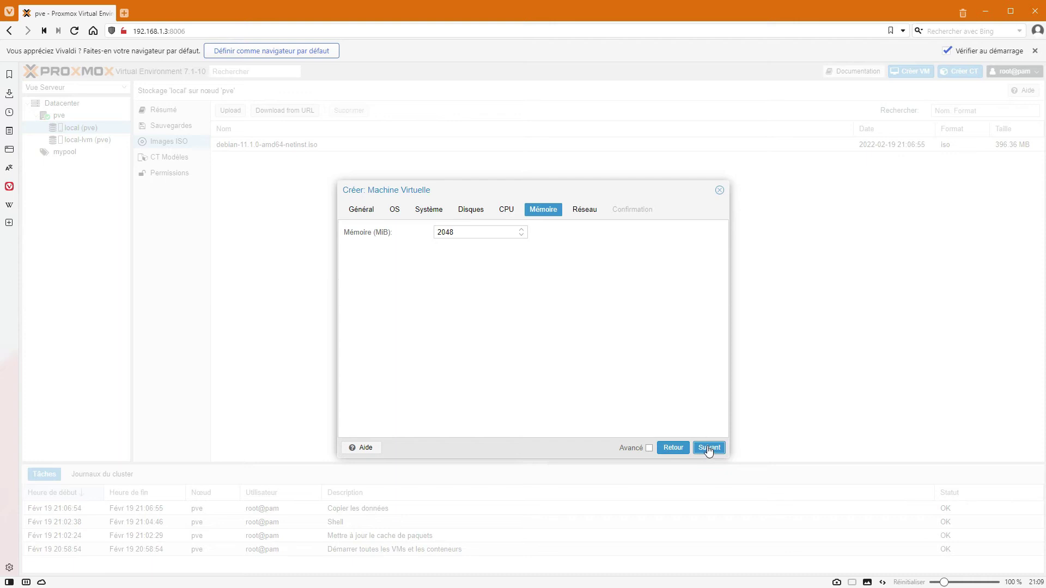
# Keep 2048 MiB of memory and the VirtIO network card model.
pyautogui.click(708, 449)
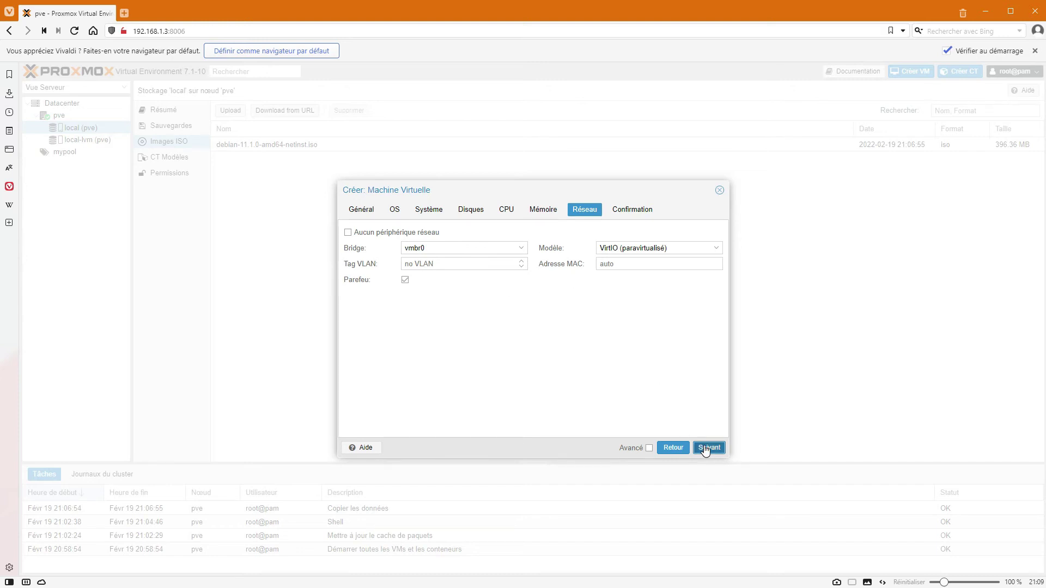
pyautogui.click(715, 248)
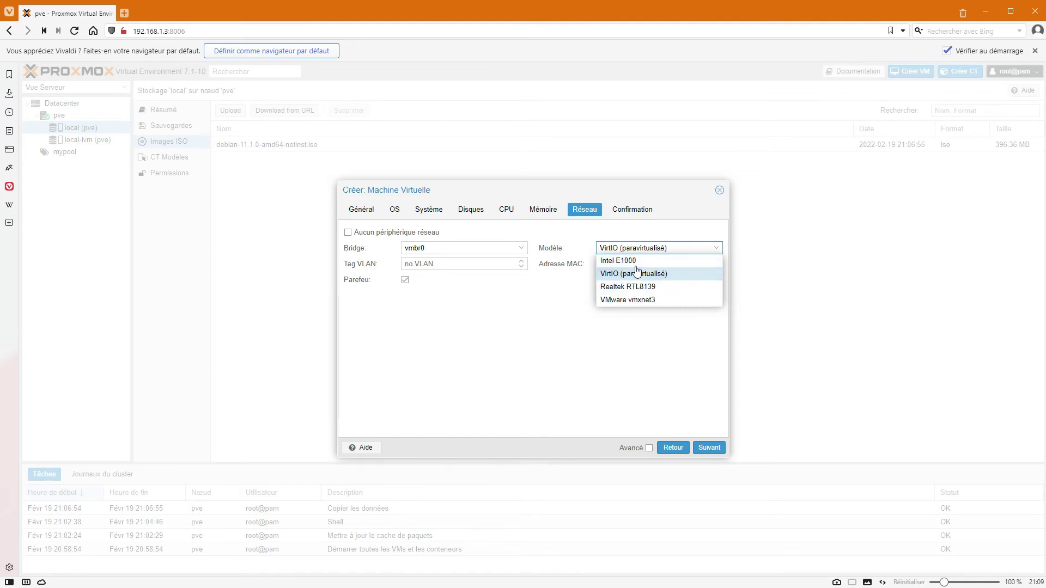
pyautogui.click(621, 358)
# Enable start after creation and finish creating VM 100.
pyautogui.click(709, 448)
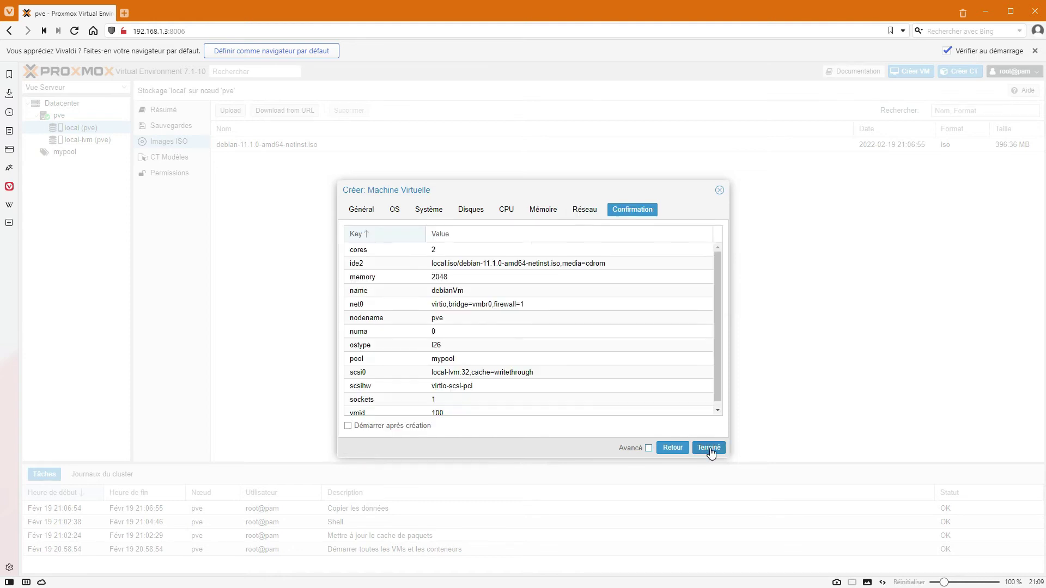
pyautogui.scroll(-1, 572, 359)
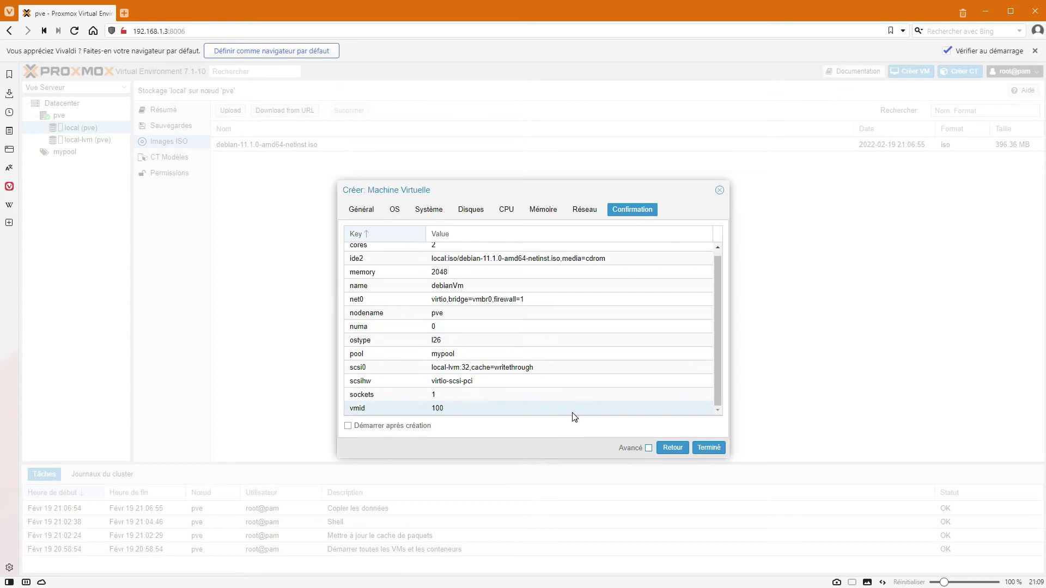
pyautogui.click(380, 427)
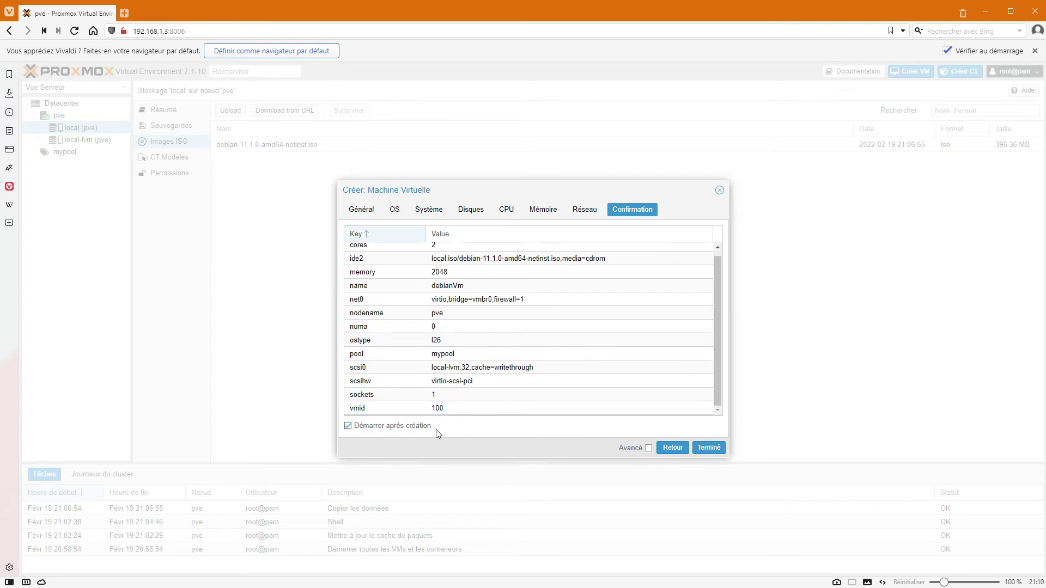
pyautogui.click(709, 448)
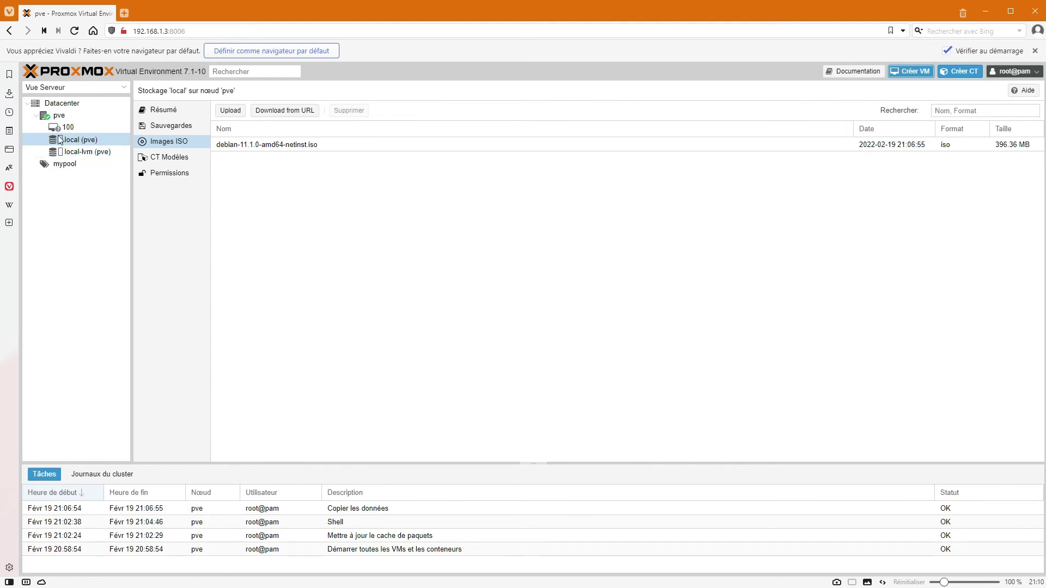
# Review VM 100's hardware, then start it from the console and confirm.
pyautogui.click(71, 129)
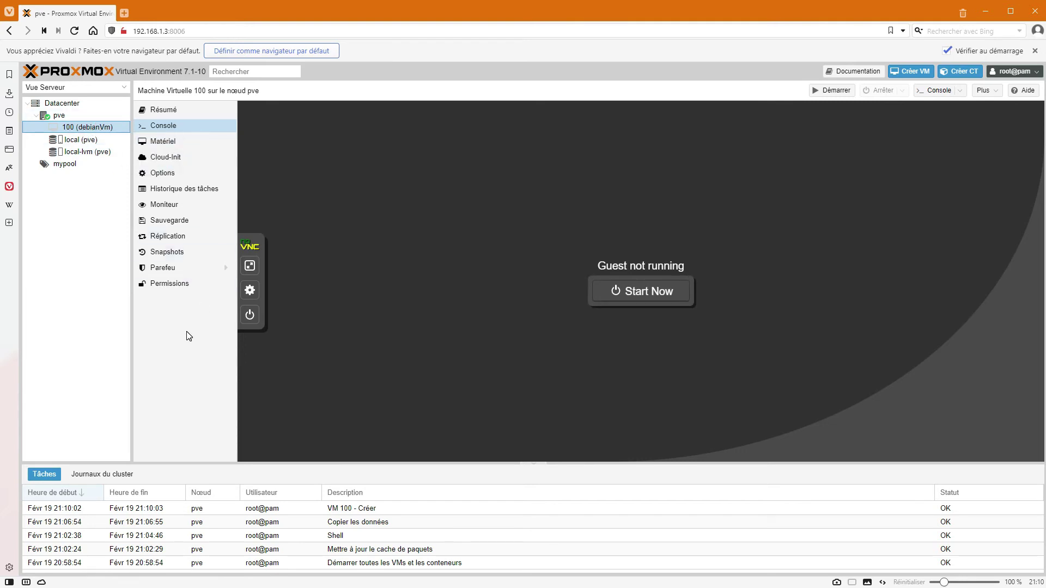
pyautogui.click(164, 143)
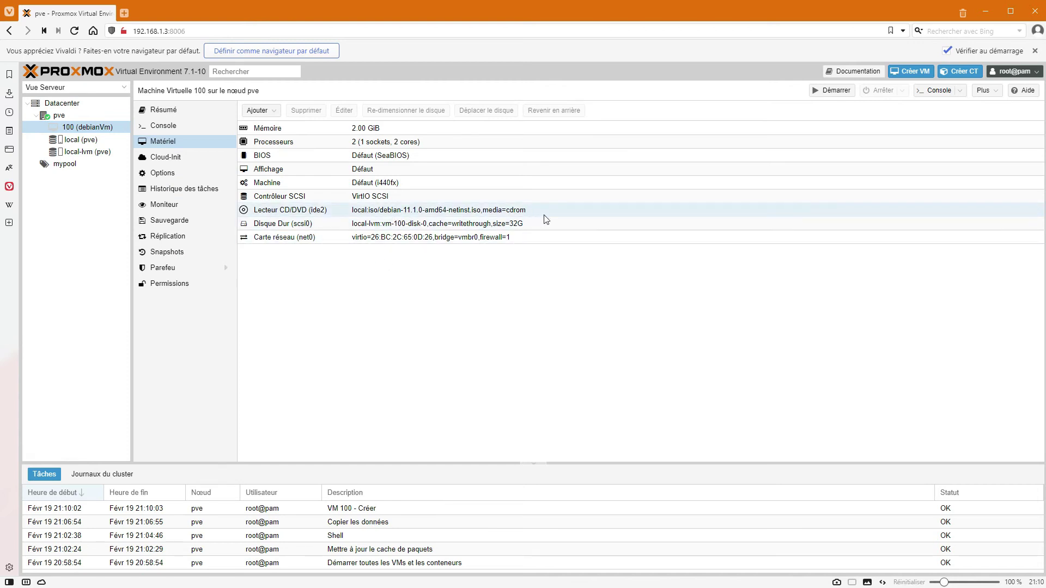
pyautogui.click(162, 129)
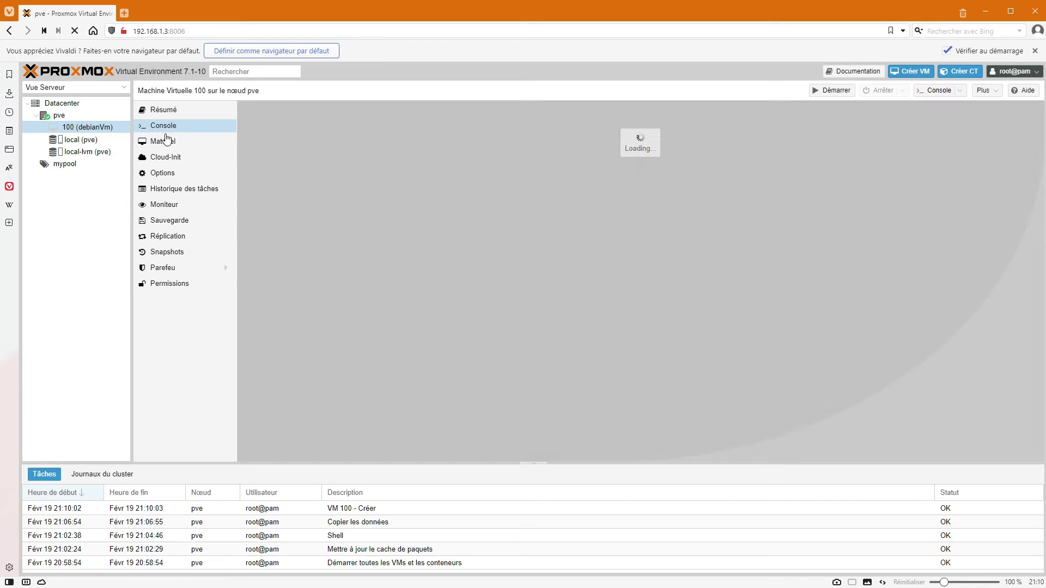
pyautogui.click(640, 291)
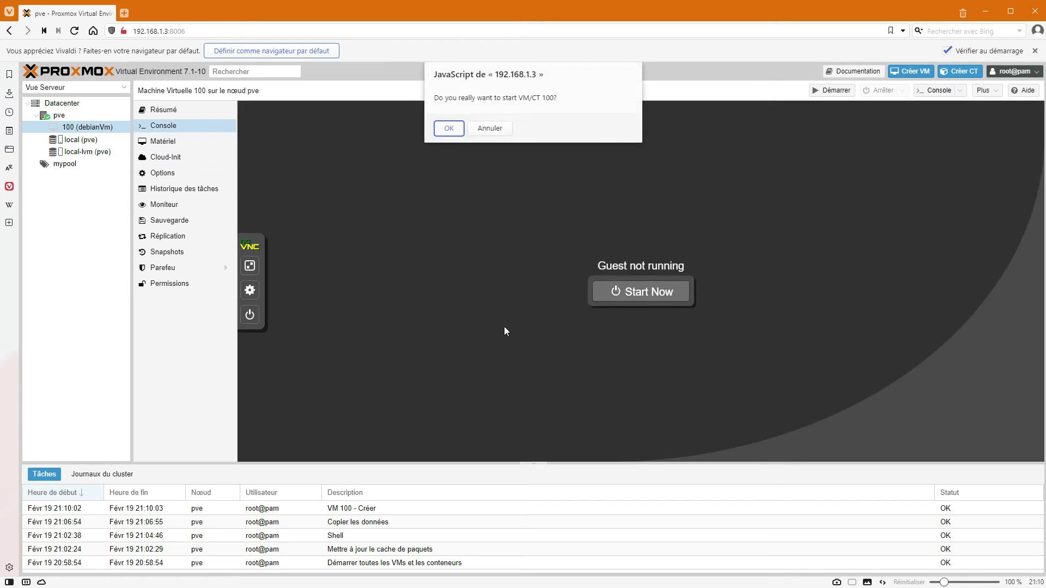
pyautogui.click(448, 128)
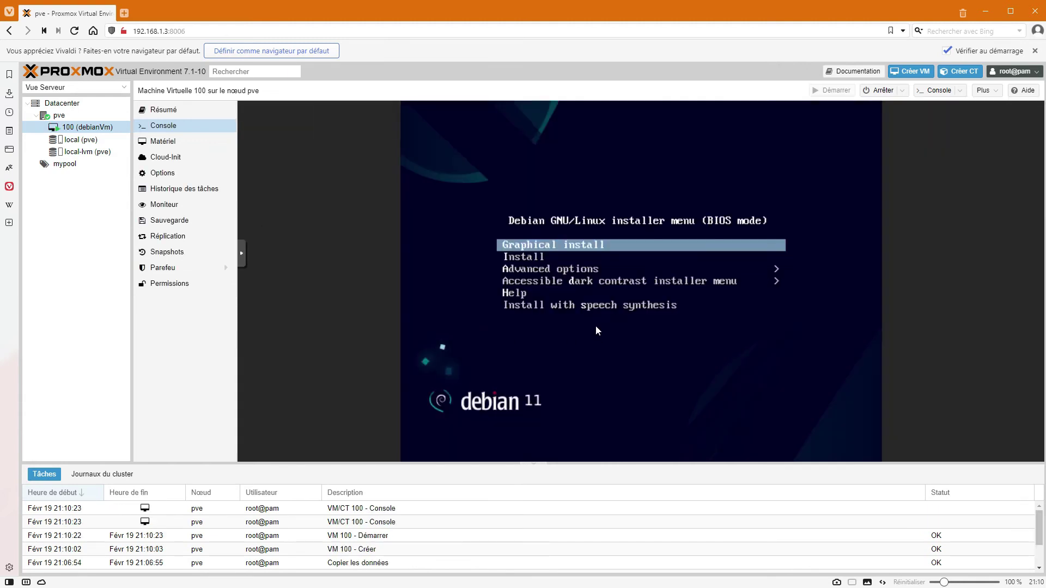
# Launch the text-mode Debian installer with French as language and France as country.
pyautogui.press('Down')
pyautogui.press('Up')
pyautogui.press('Down')
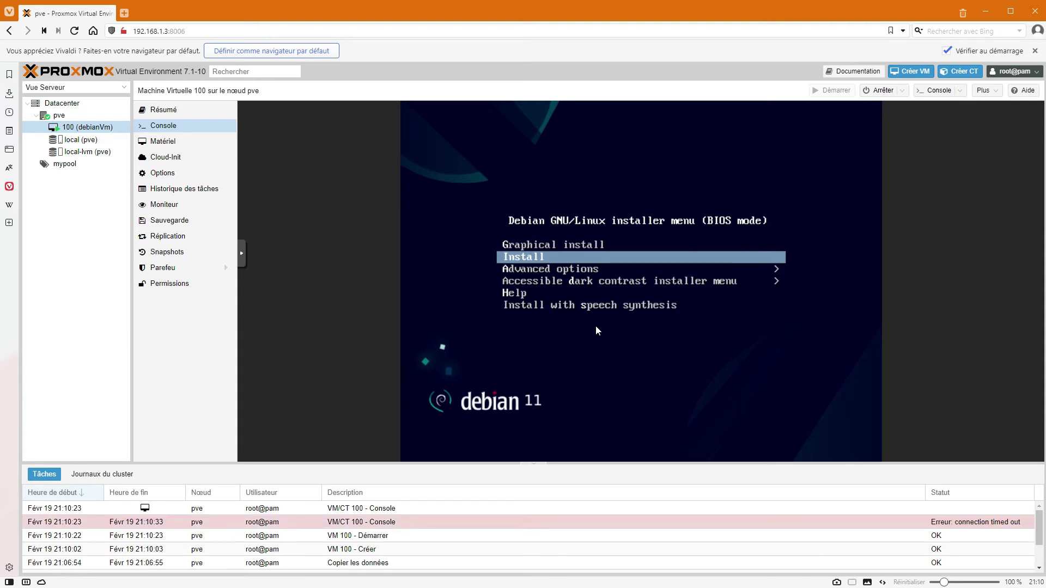
pyautogui.press('Return')
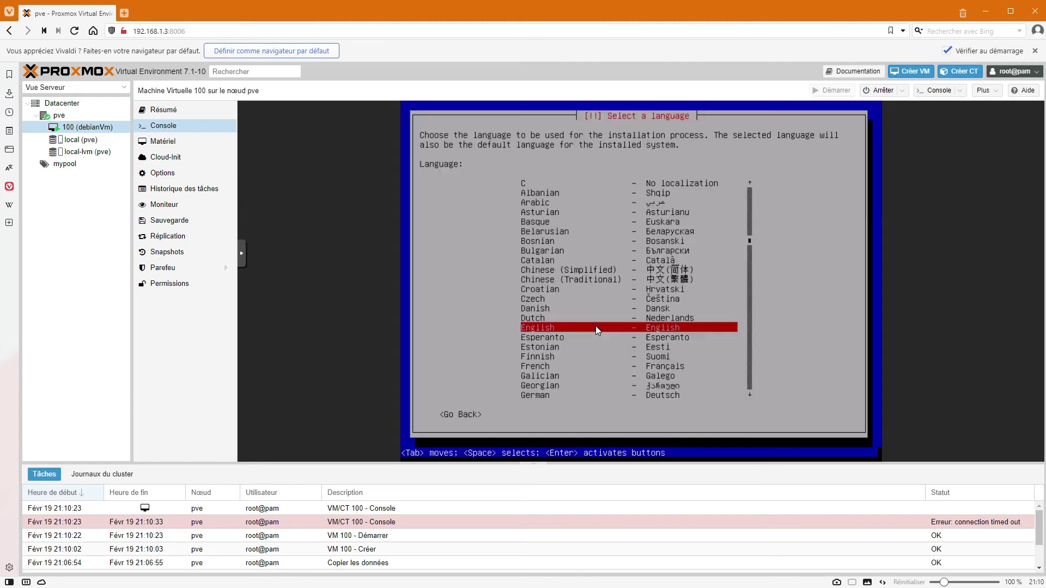
pyautogui.press('Down')
pyautogui.press('Down')
pyautogui.press('Down')
pyautogui.press('Down')
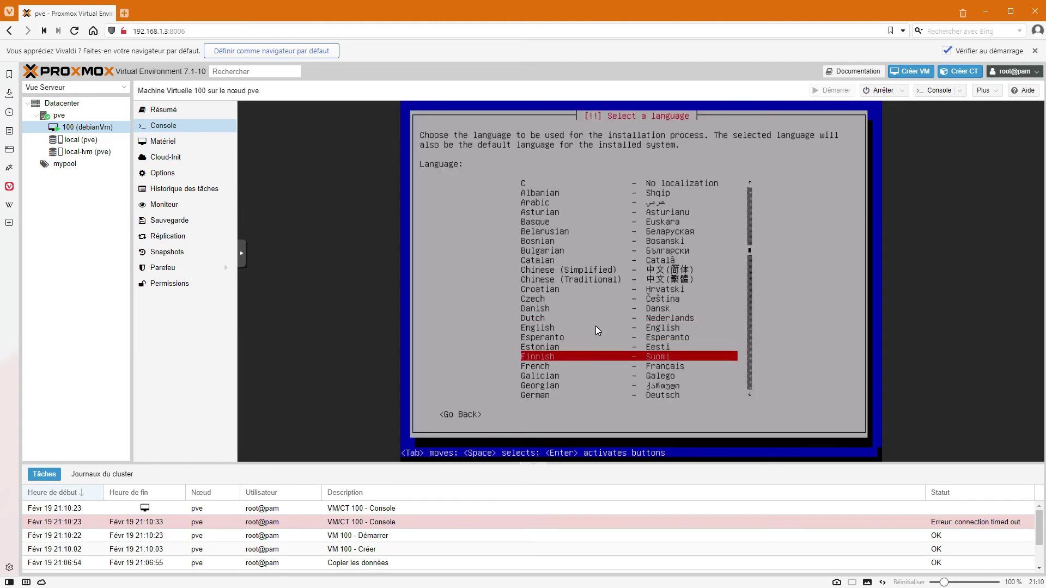
pyautogui.press('Return')
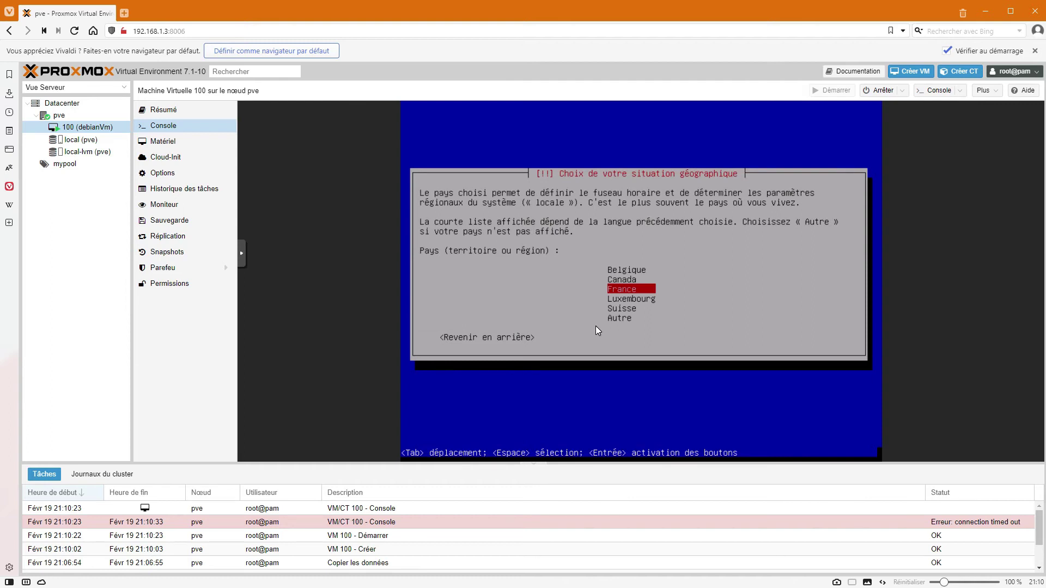
pyautogui.press('Return')
pyautogui.press('Return')
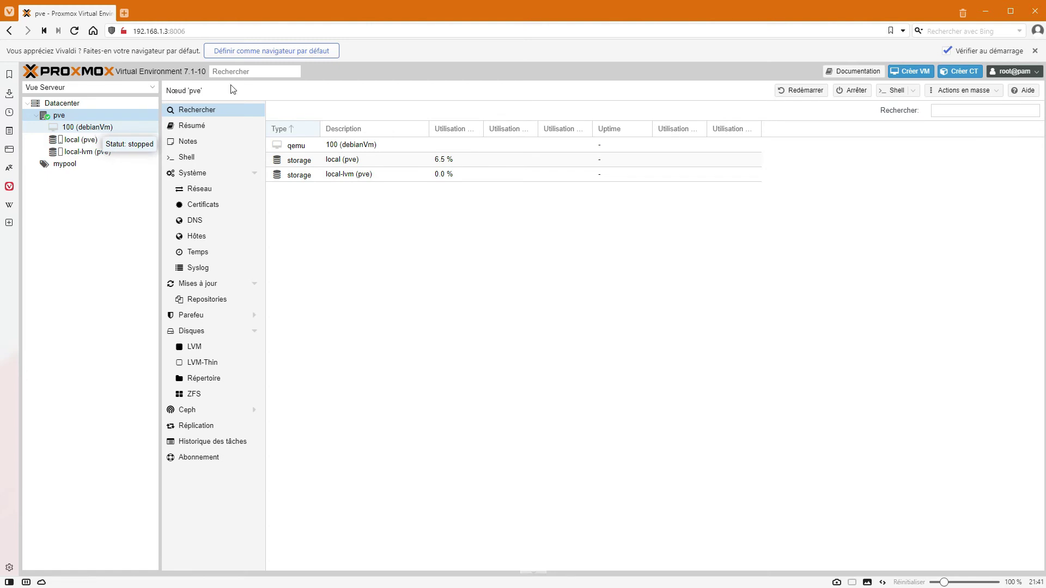
# Browse VM 100, node pve and Datacenter, then show local (pve) CT templates.
pyautogui.click(89, 129)
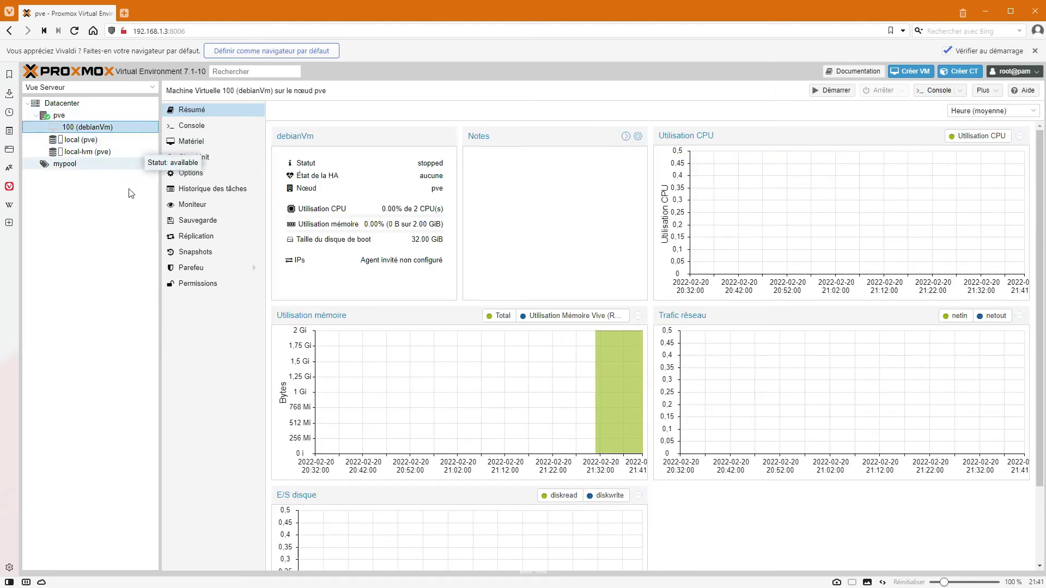
pyautogui.click(37, 117)
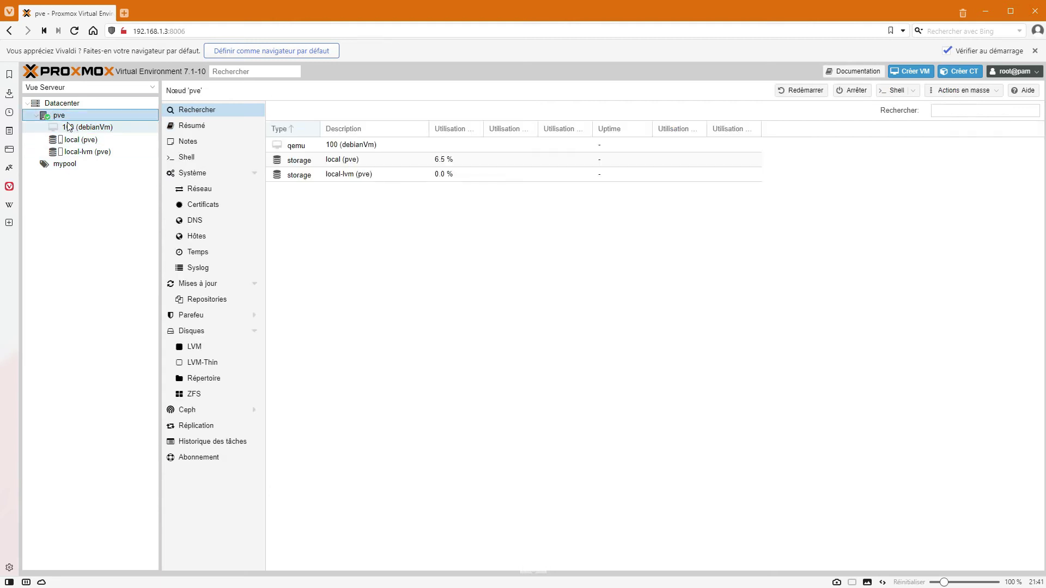
pyautogui.click(60, 105)
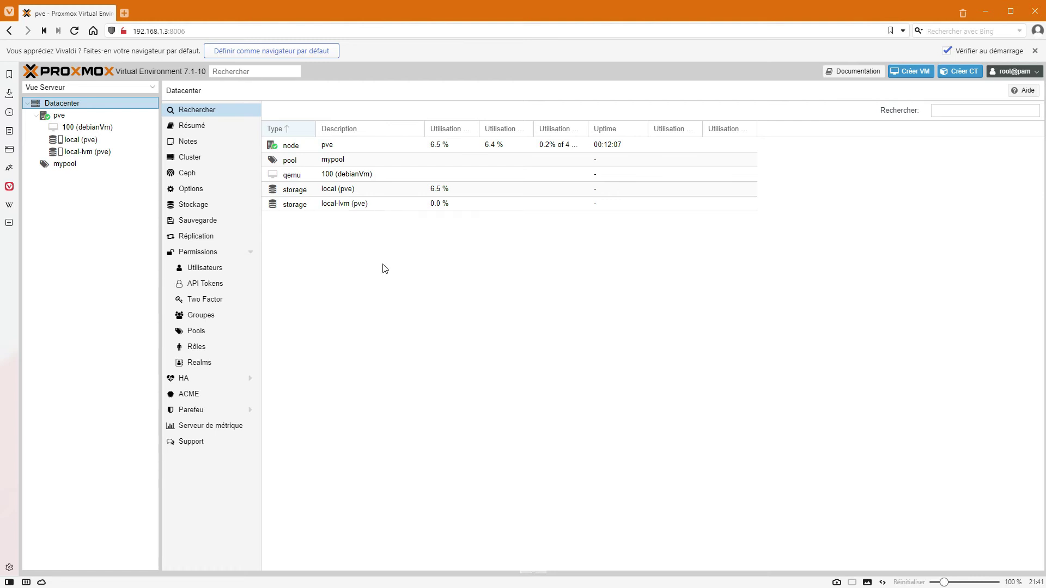
pyautogui.click(92, 128)
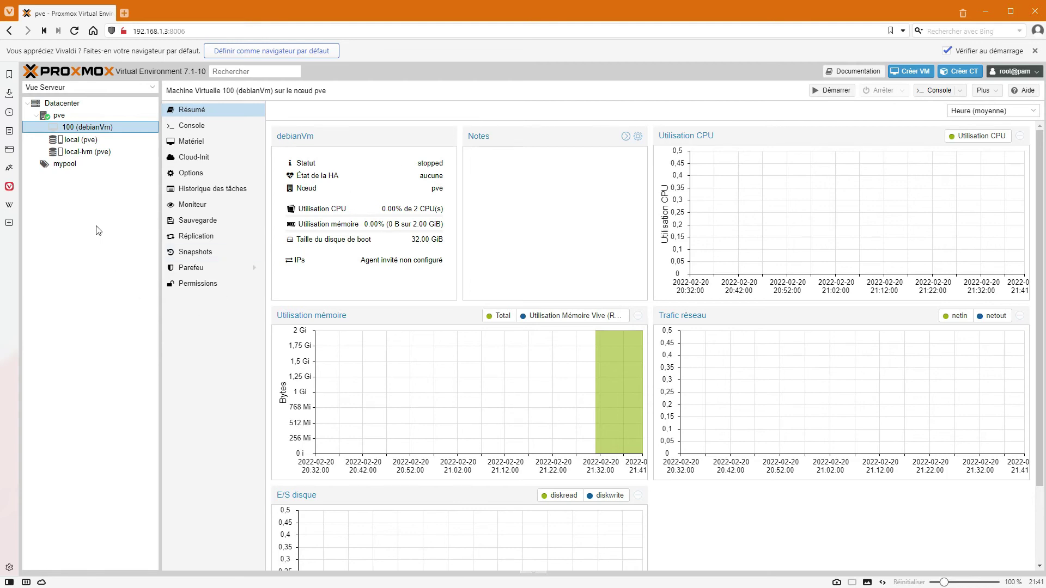
pyautogui.press('Up')
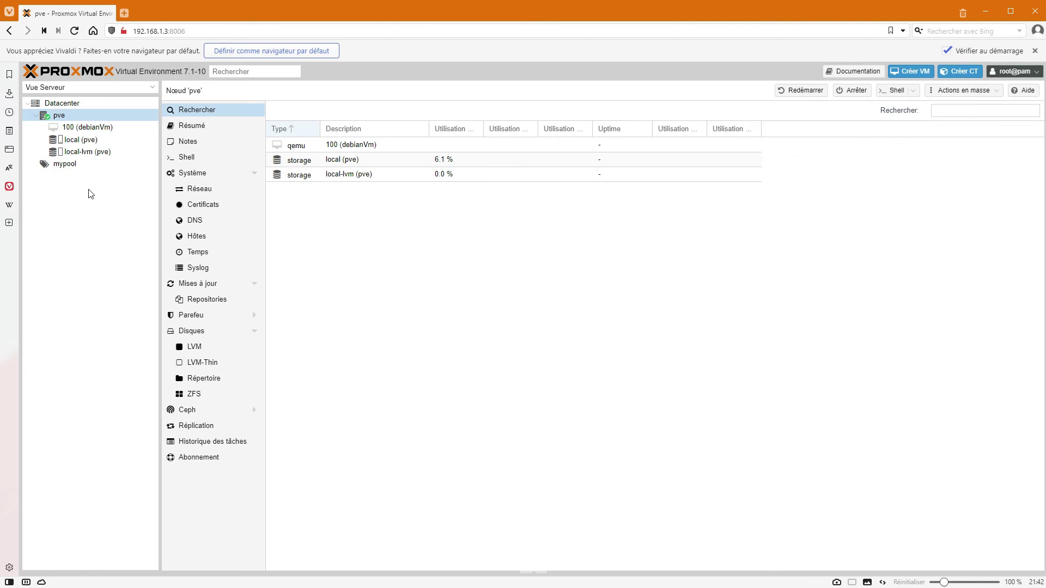
pyautogui.click(81, 140)
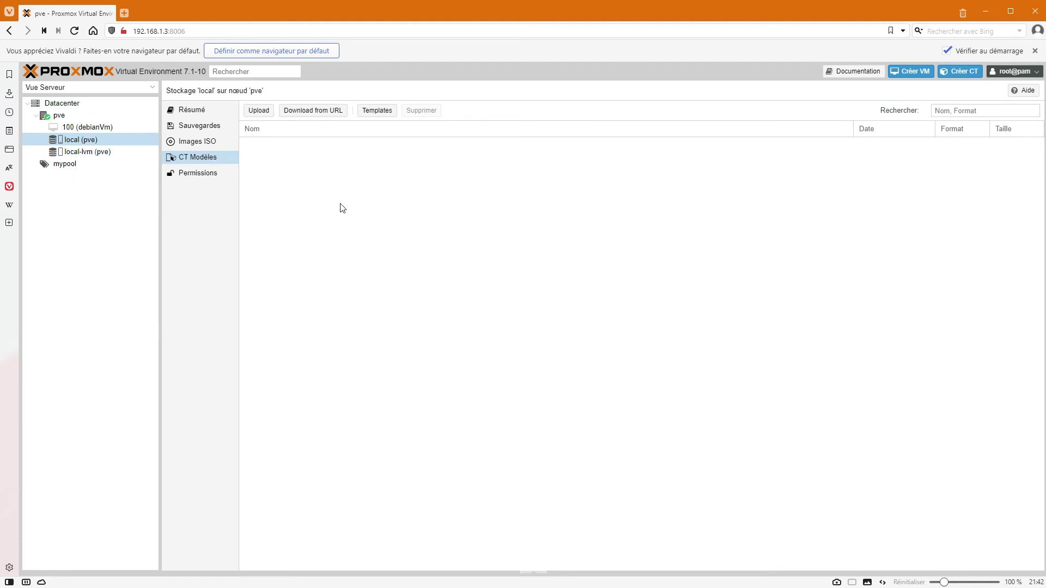
# Browse the downloadable LXC templates catalogue and select debian-11-standard.
pyautogui.click(377, 110)
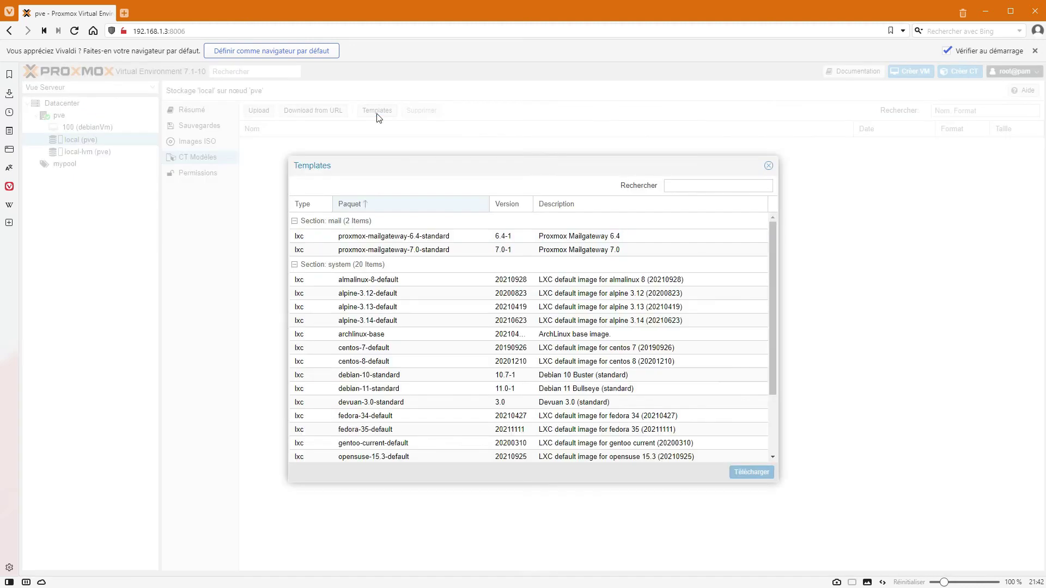
pyautogui.scroll(-2, 588, 321)
pyautogui.scroll(2, 566, 326)
pyautogui.scroll(-2, 550, 301)
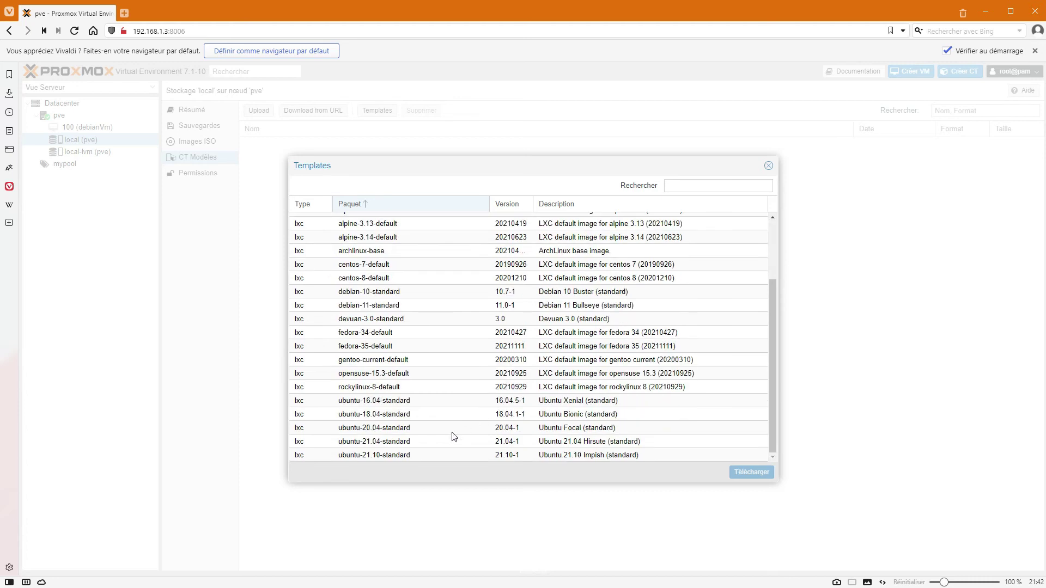
pyautogui.scroll(2, 430, 428)
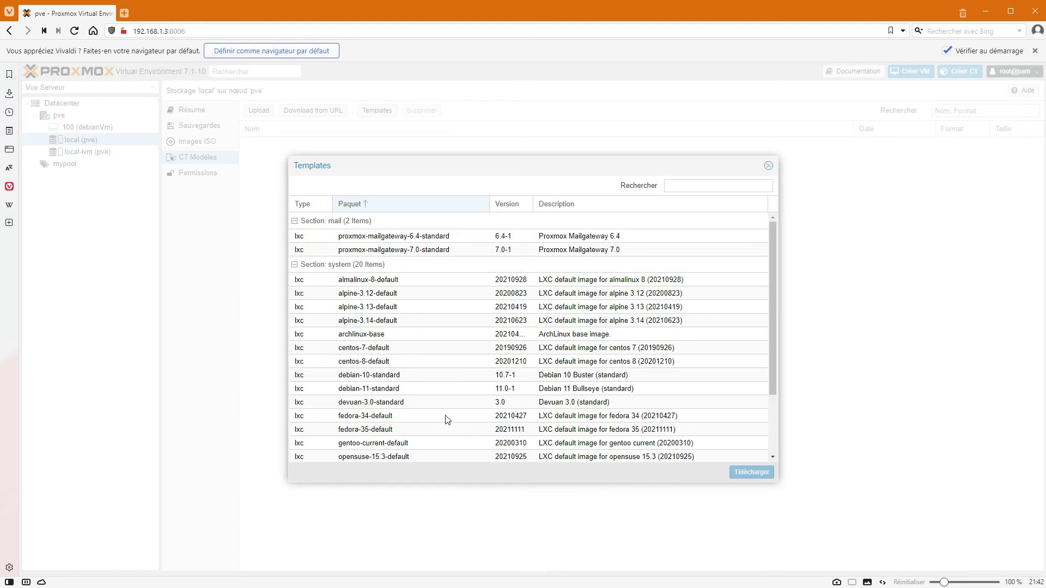
pyautogui.scroll(-2, 470, 422)
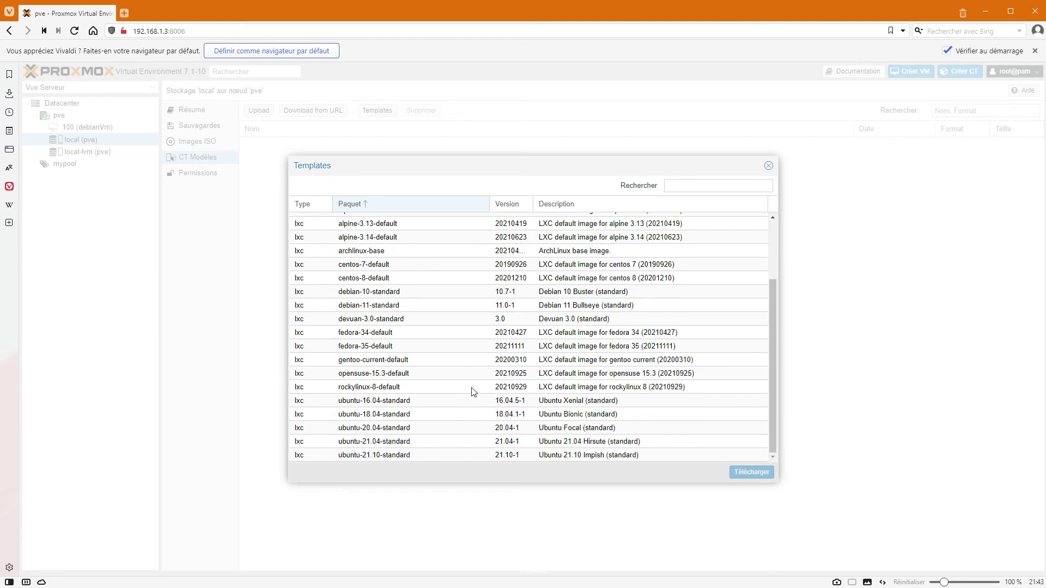
pyautogui.click(391, 307)
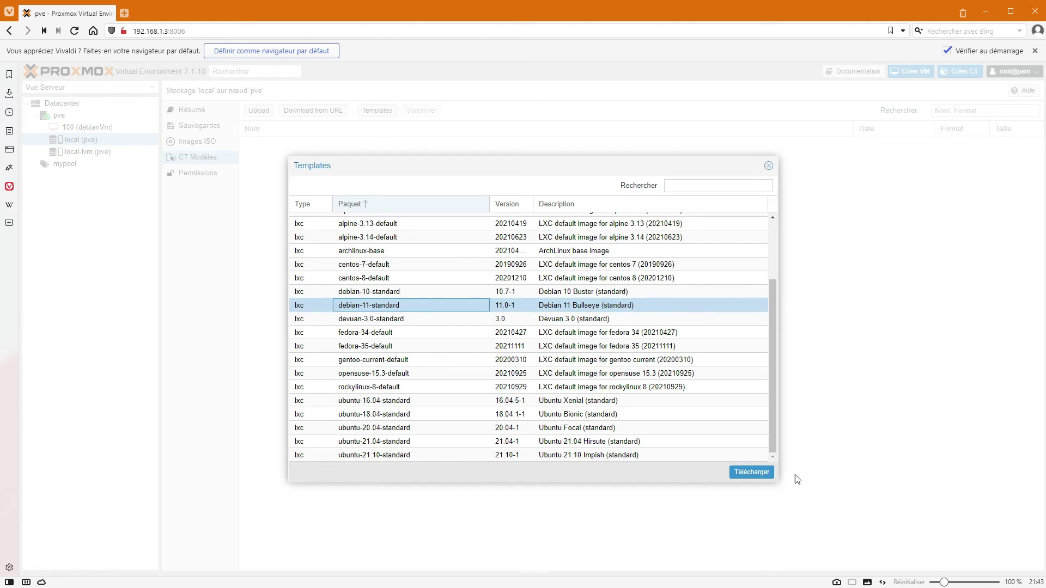
# Download debian-11-standard_11.0-1_amd64.tar.gz, check the log reports TASK OK, and close it.
pyautogui.click(739, 476)
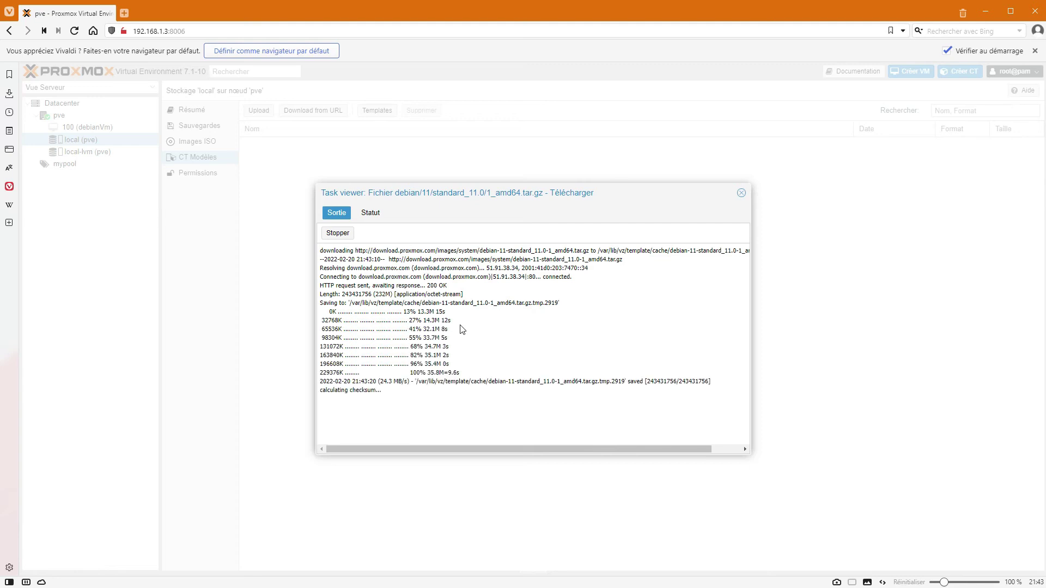
pyautogui.moveTo(373, 412); pyautogui.dragTo(321, 412)
pyautogui.click(363, 391)
pyautogui.doubleClick(337, 408)
pyautogui.click(397, 396)
pyautogui.moveTo(469, 375); pyautogui.dragTo(321, 336)
pyautogui.click(565, 321)
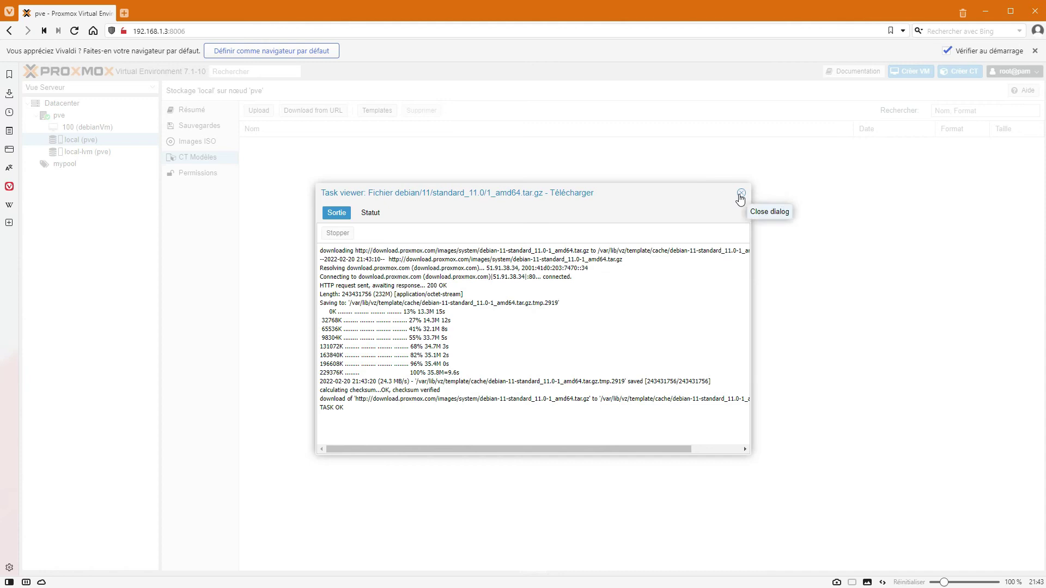
pyautogui.click(740, 194)
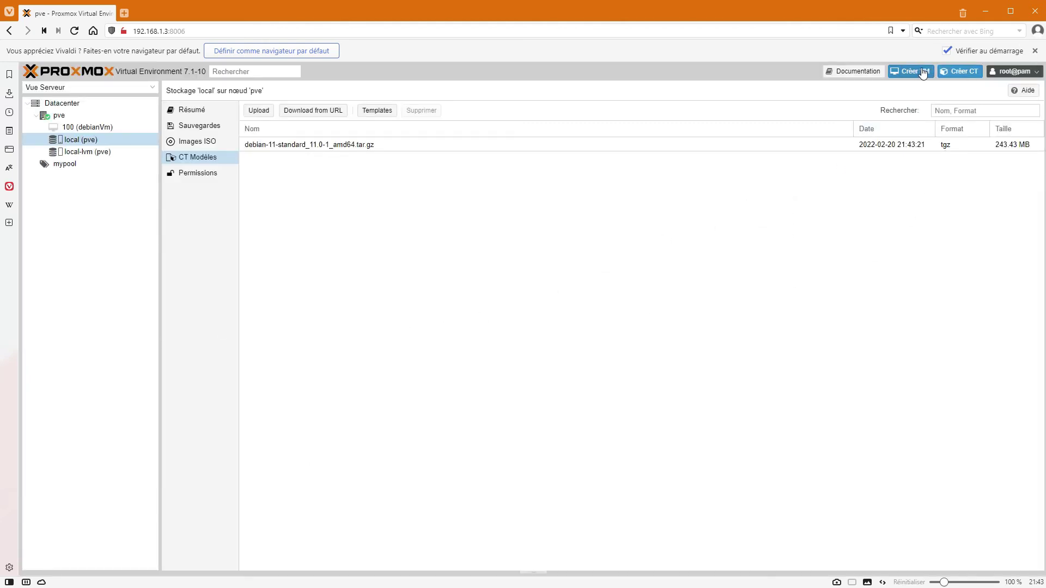
# Start a new container (CT 101) with hostname debian2 in the mypool resource pool.
pyautogui.click(958, 72)
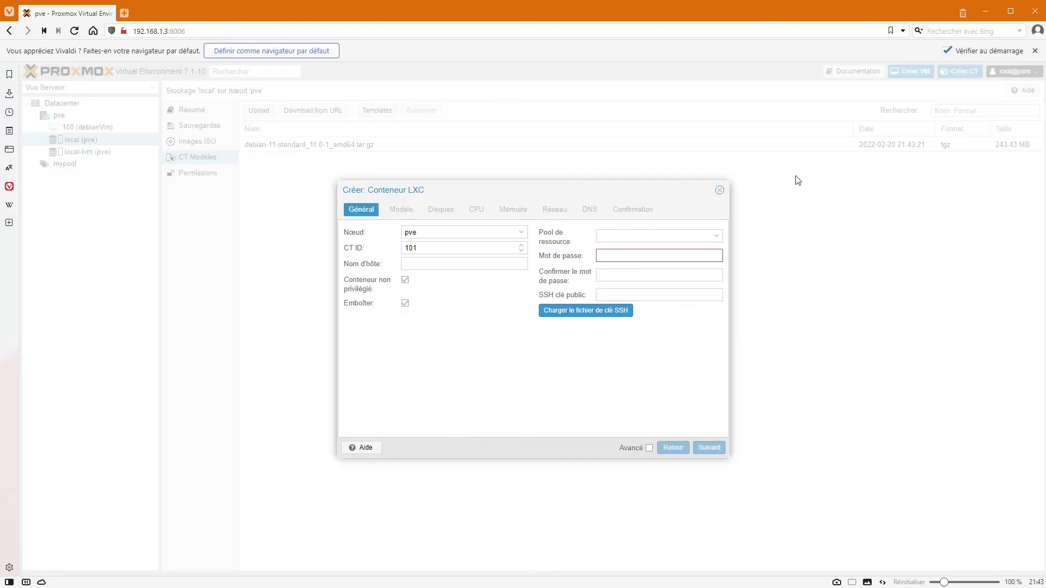
pyautogui.click(506, 266)
pyautogui.write('debian2')
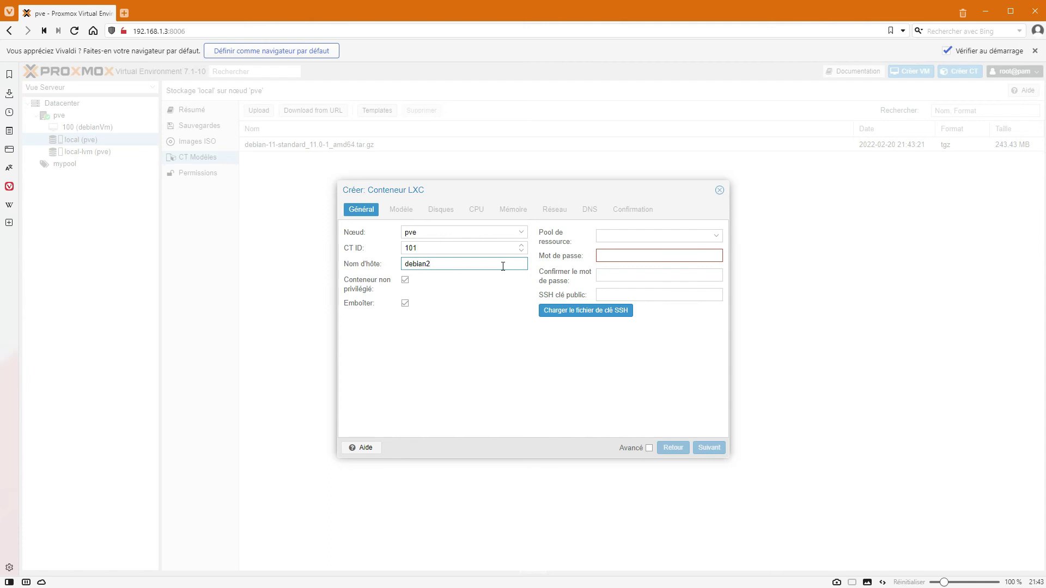
pyautogui.click(716, 238)
pyautogui.click(657, 265)
pyautogui.click(627, 237)
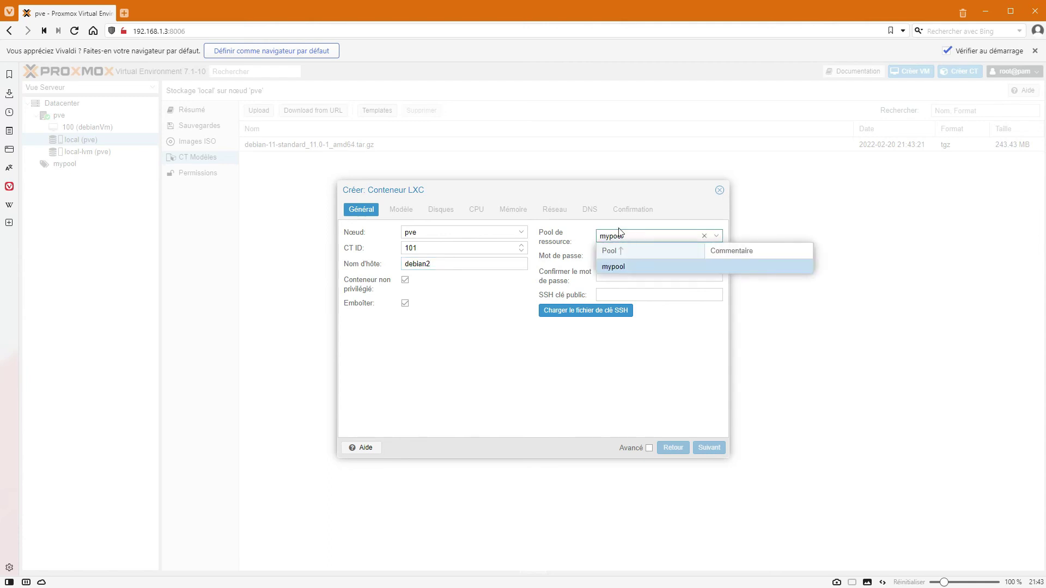
pyautogui.click(620, 232)
# Enter and confirm the root password, leaving the SSH public key empty.
pyautogui.click(610, 256)
pyautogui.write('******')
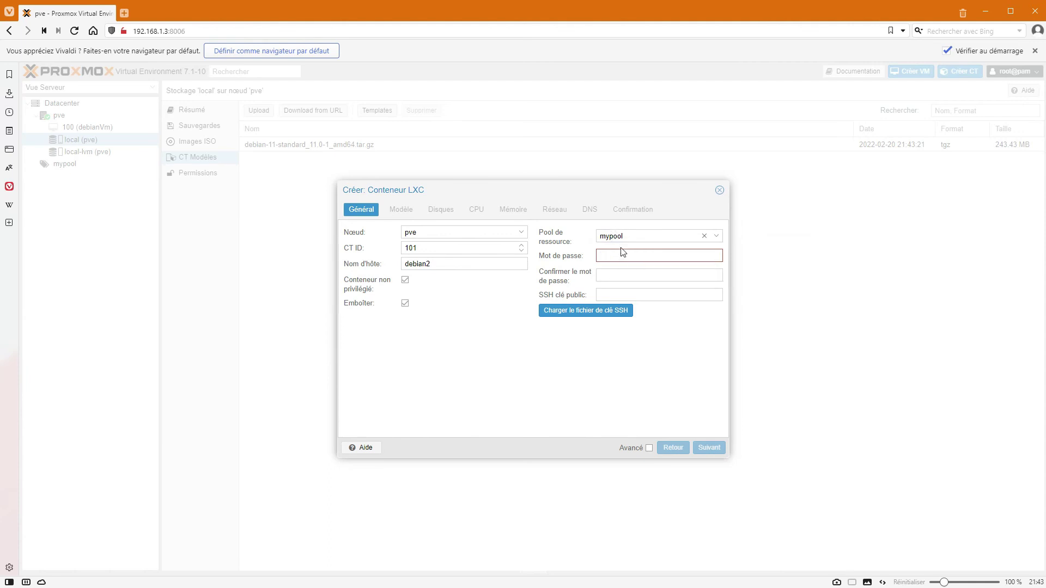
pyautogui.press('Tab')
pyautogui.write('******')
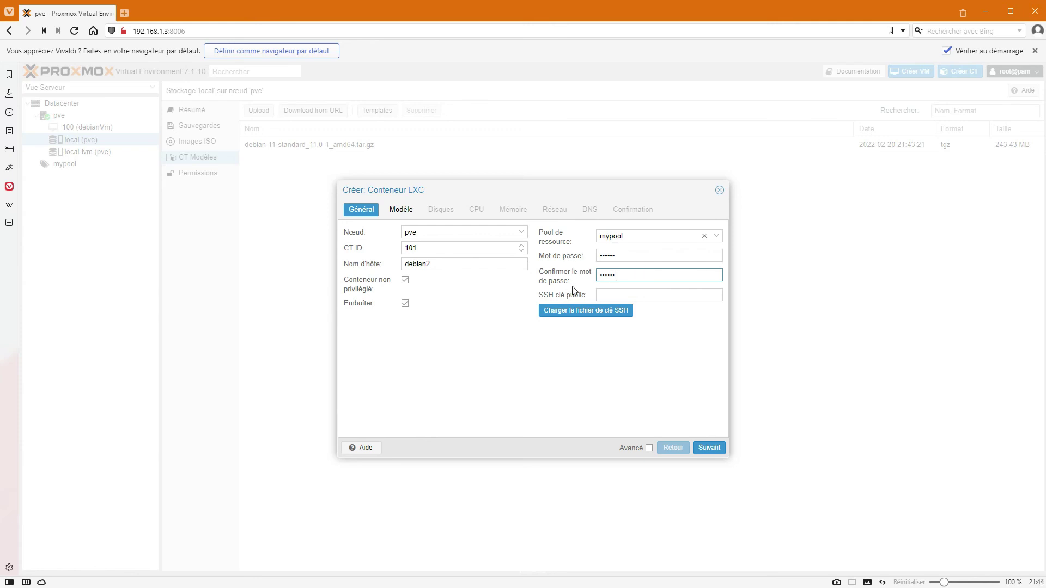
pyautogui.click(617, 295)
pyautogui.click(621, 275)
pyautogui.click(623, 256)
pyautogui.click(624, 293)
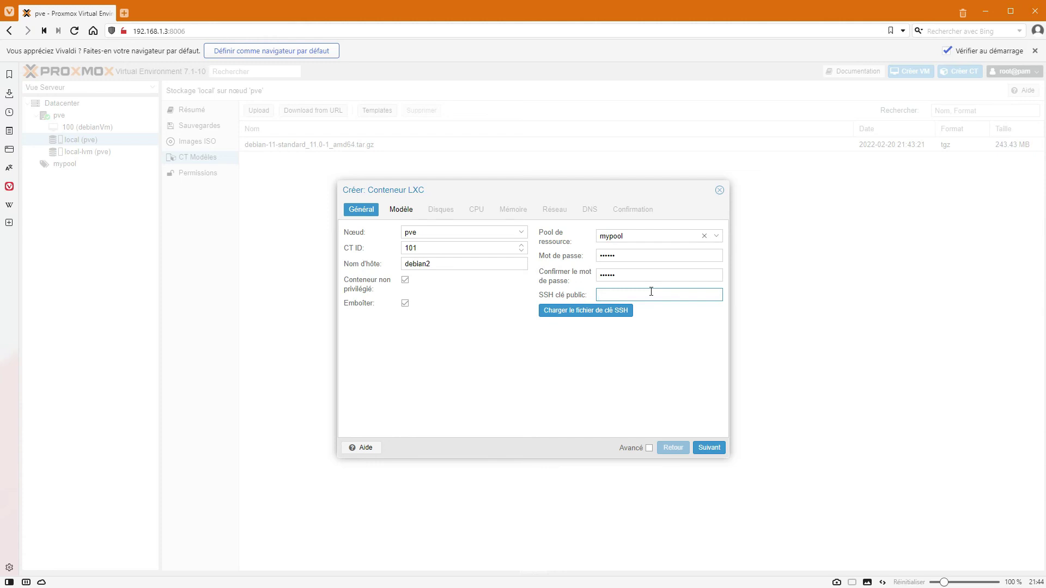
pyautogui.click(711, 447)
# Choose the debian-11-standard_11.0-1_amd64.tar.gz template for the container.
pyautogui.click(708, 448)
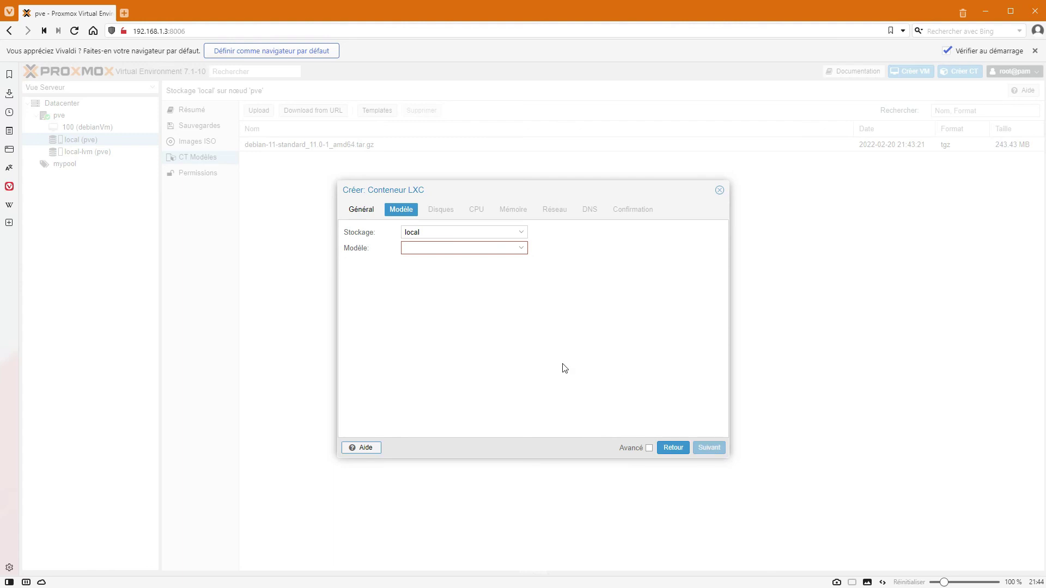
pyautogui.click(526, 248)
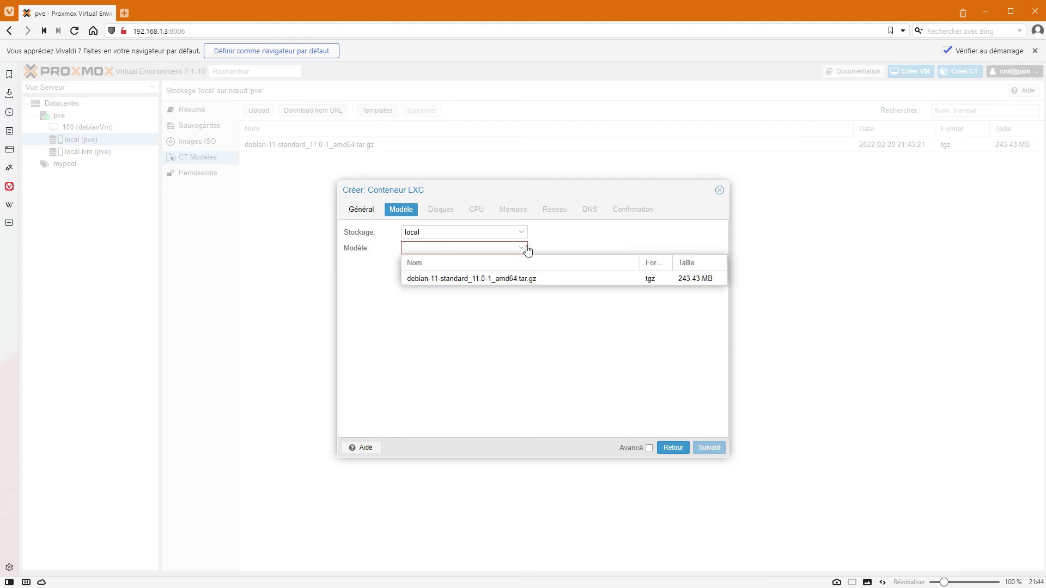
pyautogui.click(446, 279)
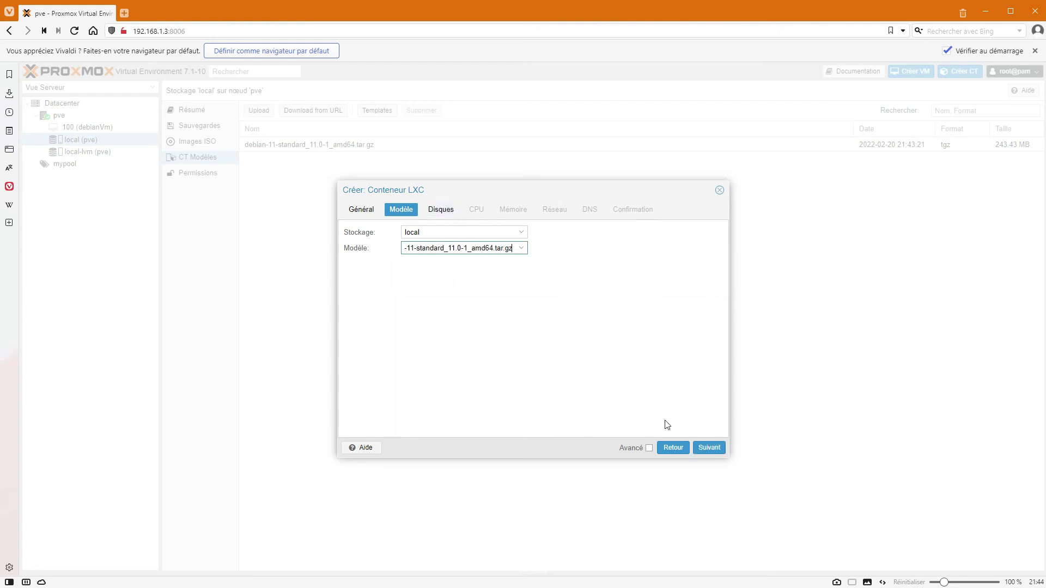
pyautogui.click(708, 448)
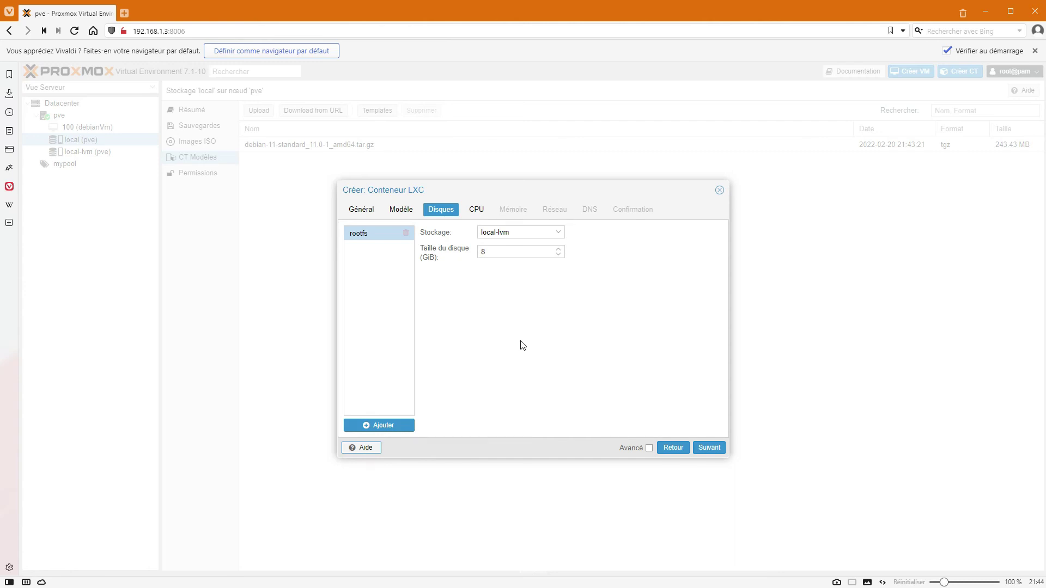
# Keep the root disk at 8 GiB on local-lvm storage.
pyautogui.moveTo(500, 250); pyautogui.dragTo(459, 253)
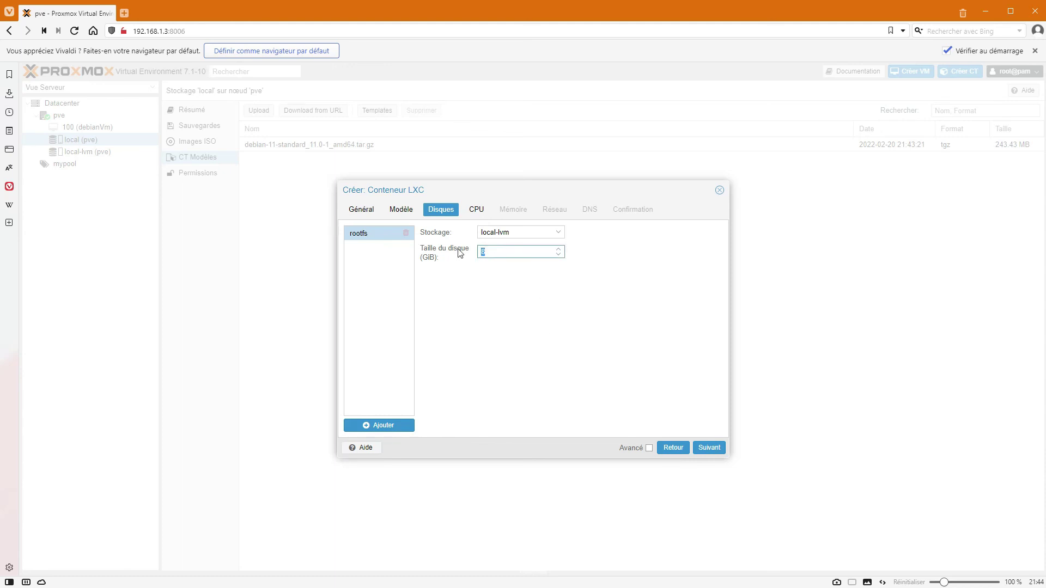
pyautogui.click(515, 283)
pyautogui.moveTo(499, 252); pyautogui.dragTo(447, 247)
pyautogui.click(493, 291)
pyautogui.click(514, 291)
pyautogui.moveTo(484, 253); pyautogui.dragTo(441, 258)
pyautogui.click(581, 317)
pyautogui.click(432, 251)
pyautogui.click(710, 449)
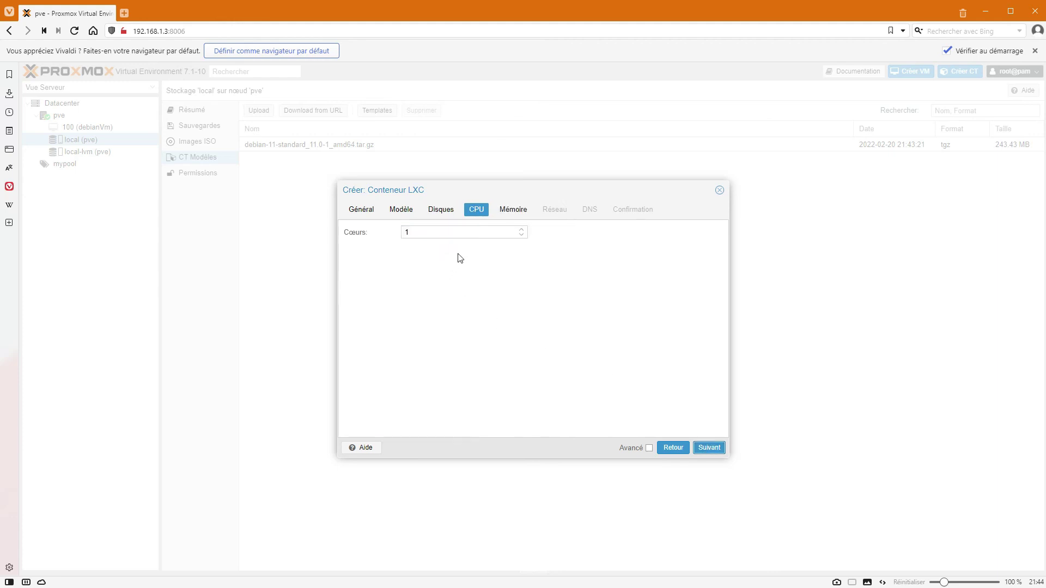
# Set the container's CPU core count to 2.
pyautogui.click(521, 229)
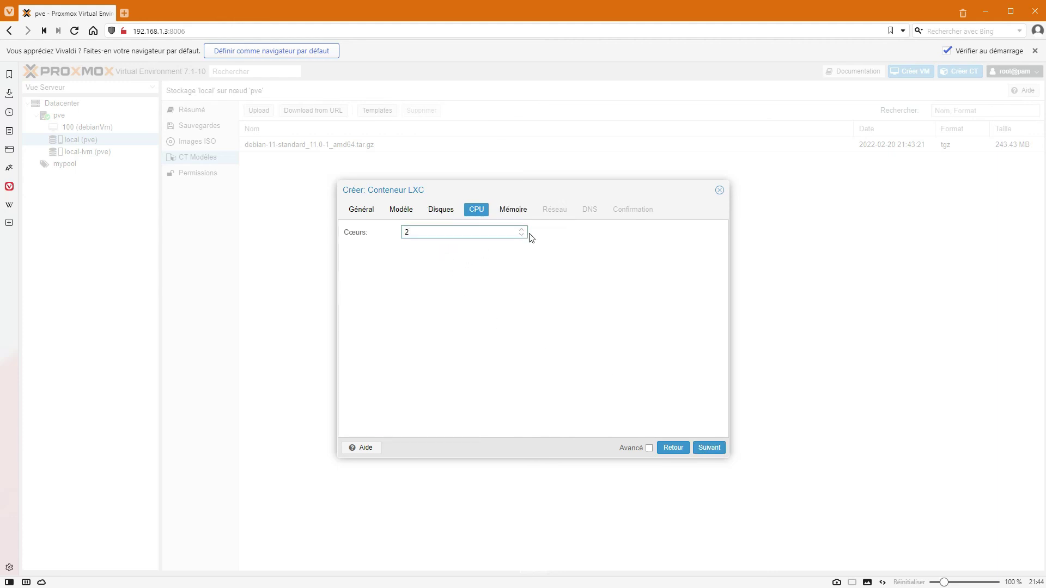
pyautogui.moveTo(445, 231); pyautogui.dragTo(380, 235)
pyautogui.write('6')
pyautogui.click(520, 230)
pyautogui.click(520, 230)
pyautogui.click(385, 235)
pyautogui.click(424, 232)
pyautogui.write('5')
pyautogui.click(521, 236)
pyautogui.click(521, 236)
pyautogui.click(710, 447)
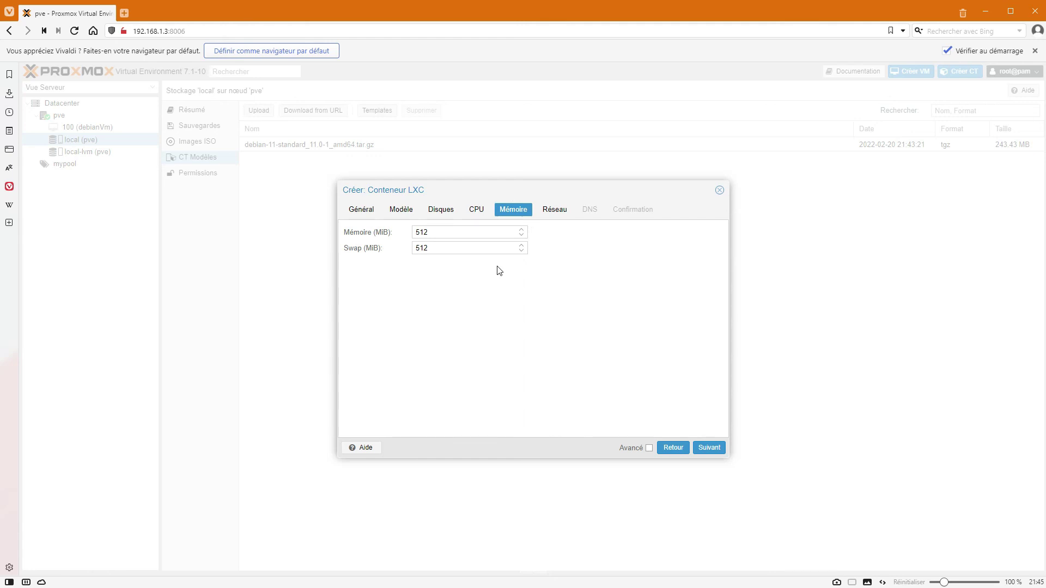
# Keep memory at 512 MiB and swap at 512 MiB.
pyautogui.moveTo(439, 233); pyautogui.dragTo(408, 233)
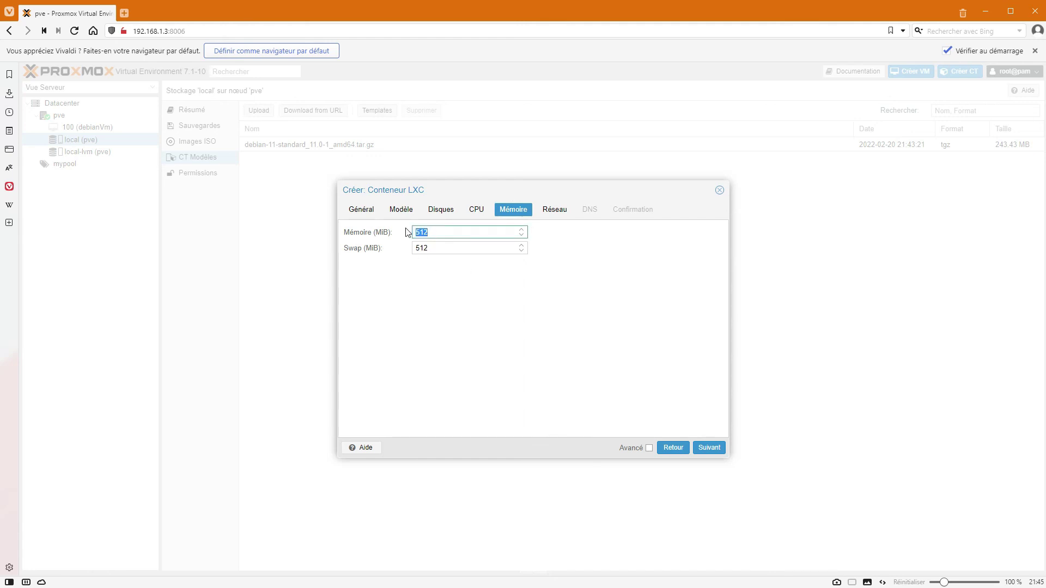
pyautogui.doubleClick(442, 248)
pyautogui.click(528, 322)
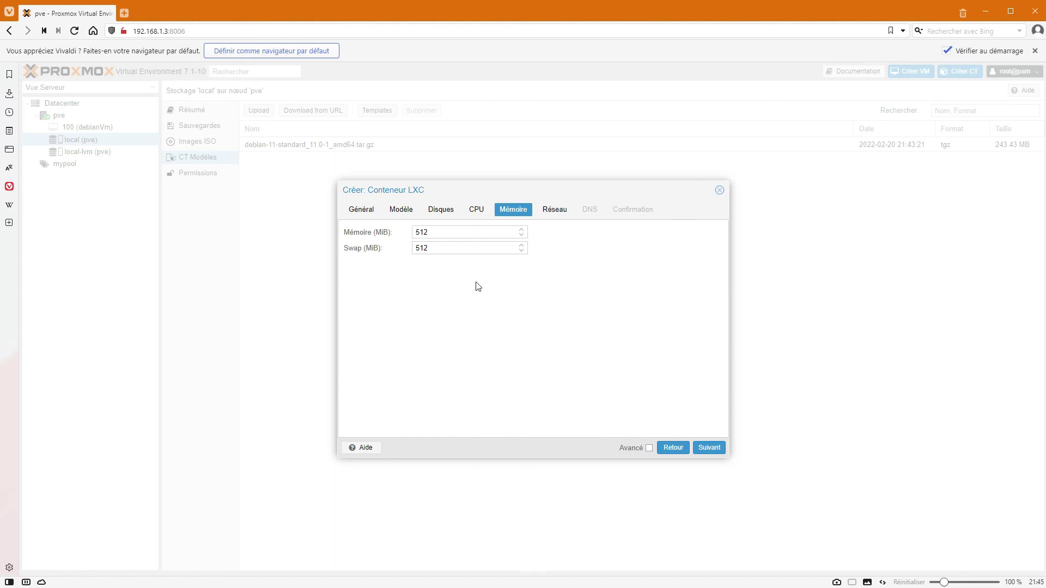
pyautogui.click(450, 232)
pyautogui.click(444, 248)
pyautogui.click(544, 343)
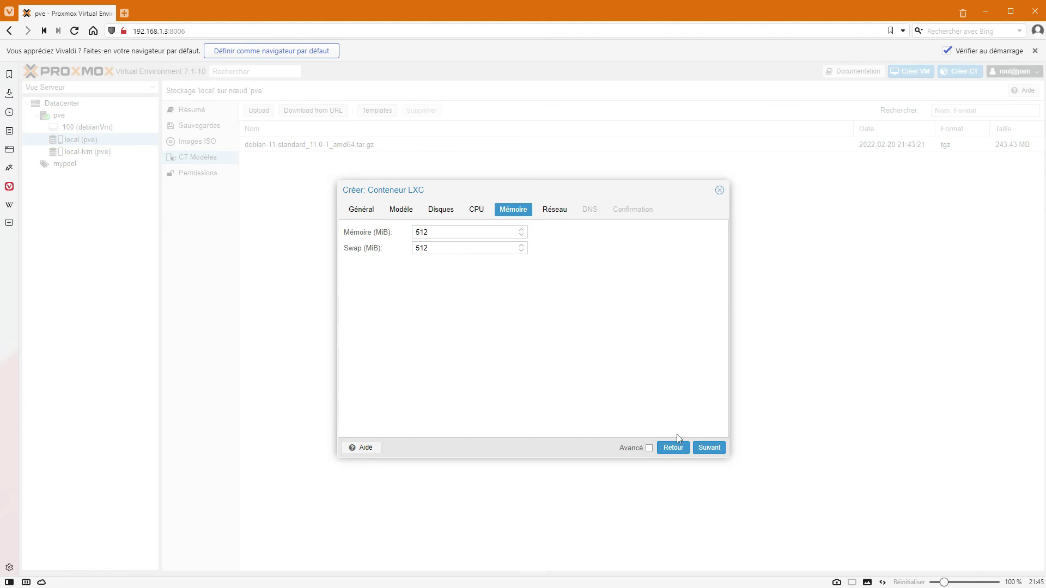
pyautogui.click(708, 447)
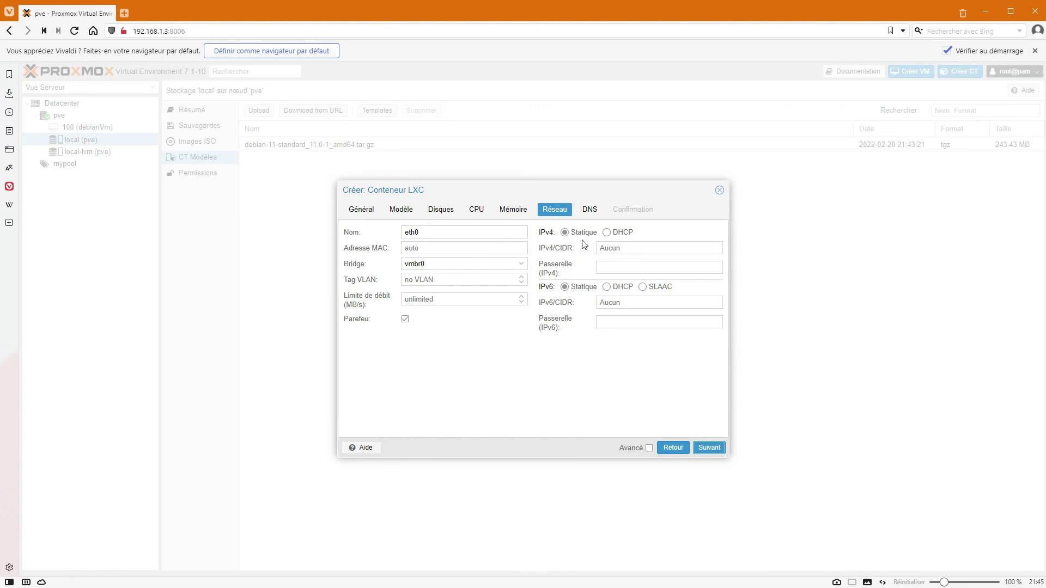
# Set the eth0 interface on vmbr0 to get its IPv4 address via DHCP.
pyautogui.click(607, 233)
pyautogui.click(565, 232)
pyautogui.click(631, 249)
pyautogui.write('192')
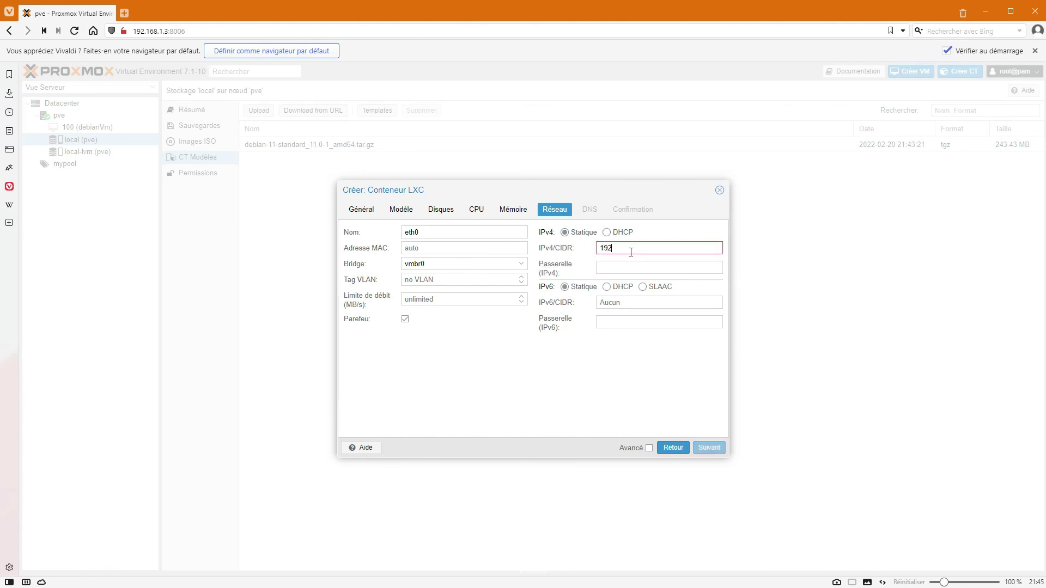
pyautogui.press('BackSpace')
pyautogui.press('BackSpace')
pyautogui.press('BackSpace')
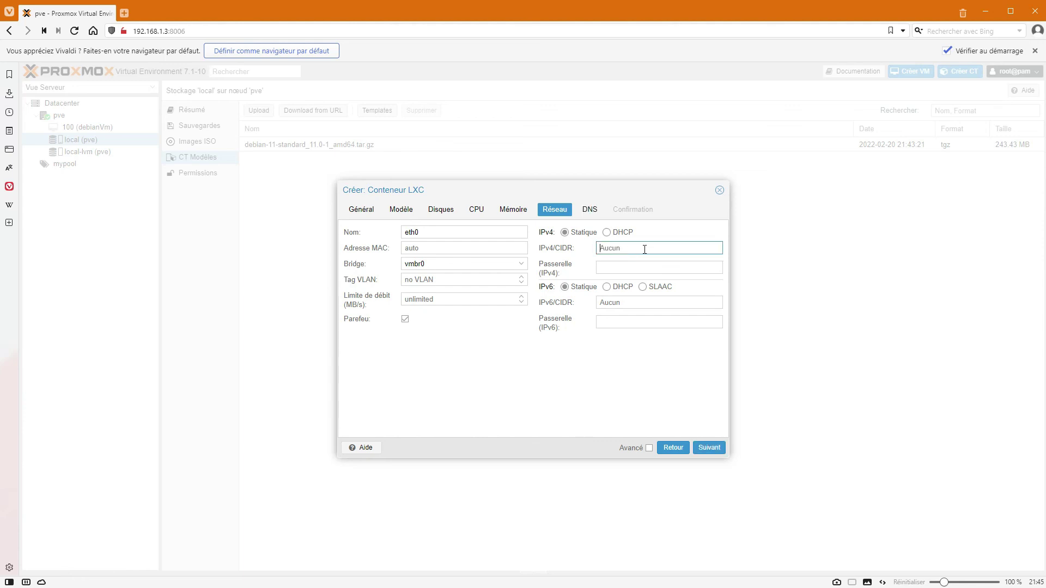
pyautogui.moveTo(665, 203); pyautogui.dragTo(617, 231)
pyautogui.click(614, 232)
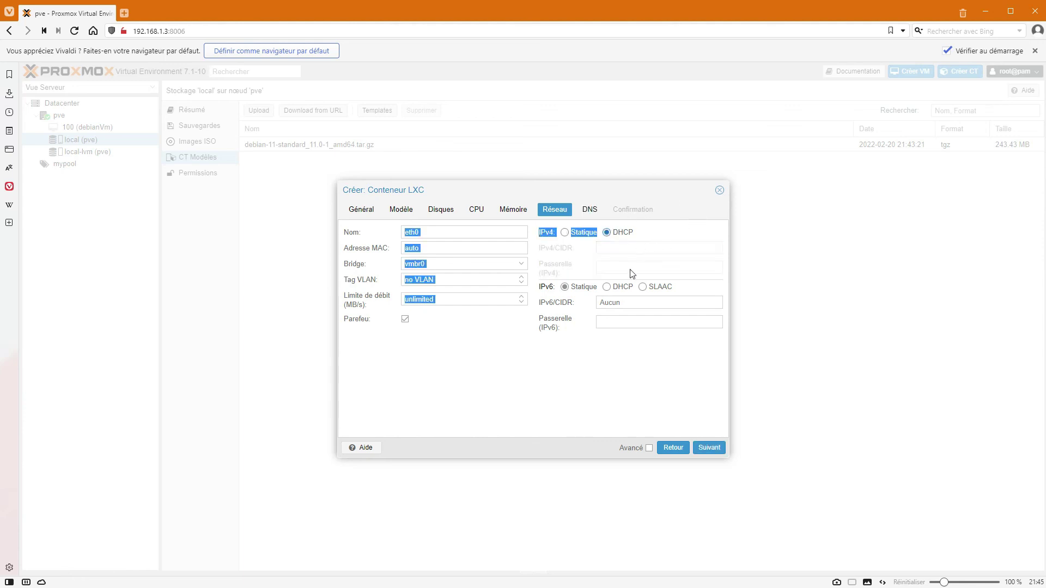
pyautogui.click(599, 384)
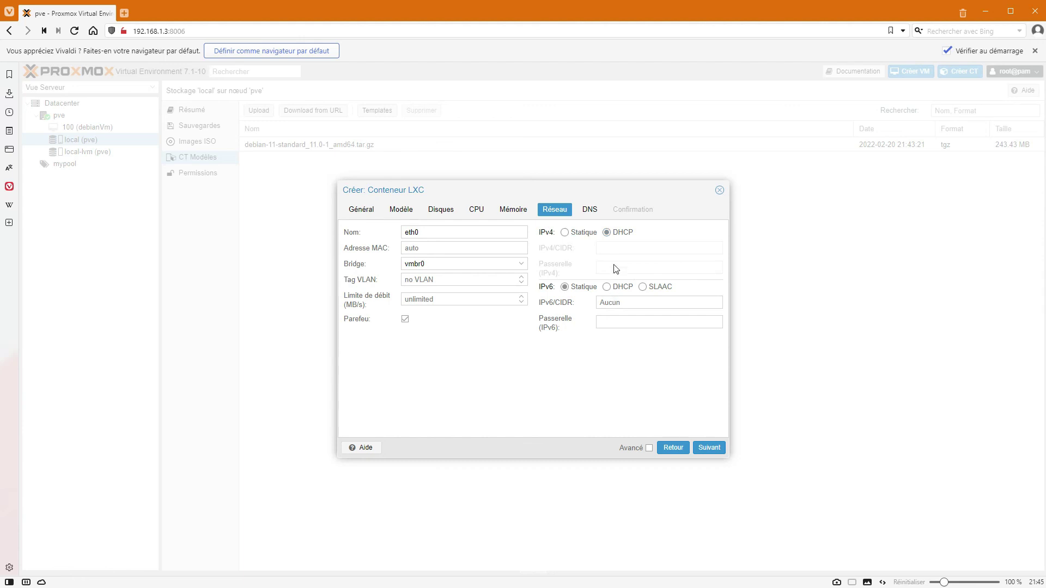
pyautogui.click(709, 449)
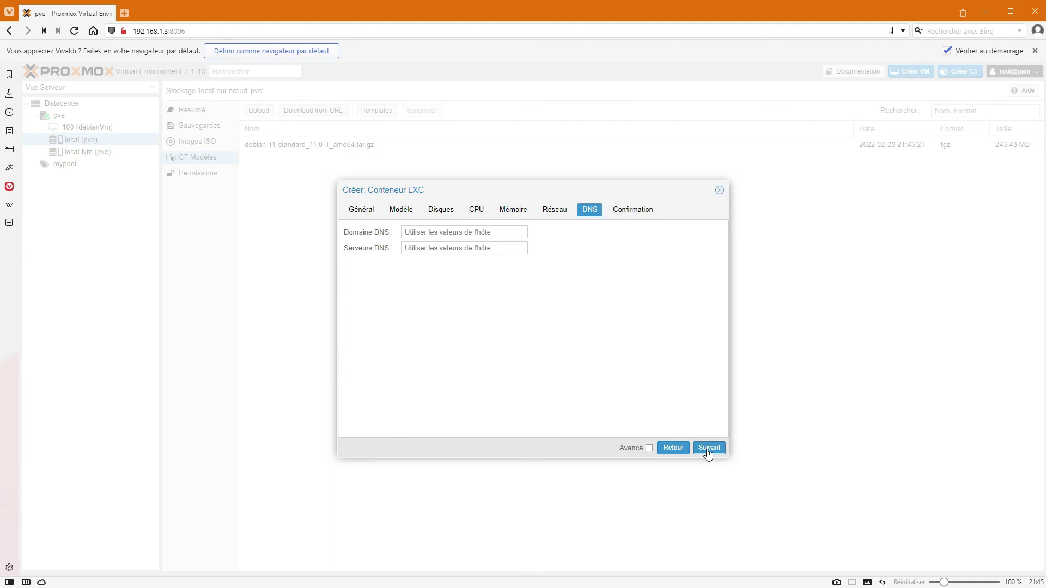
# Leave the DNS domain and servers empty so the host's values are used.
pyautogui.click(459, 237)
pyautogui.write('1.1.1.1')
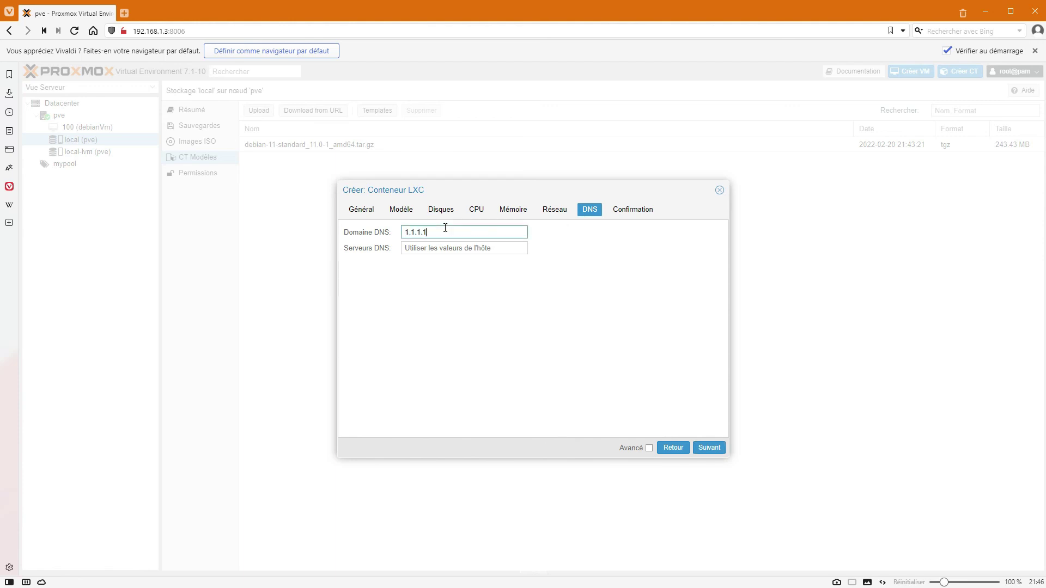
pyautogui.press('BackSpace')
pyautogui.click(710, 449)
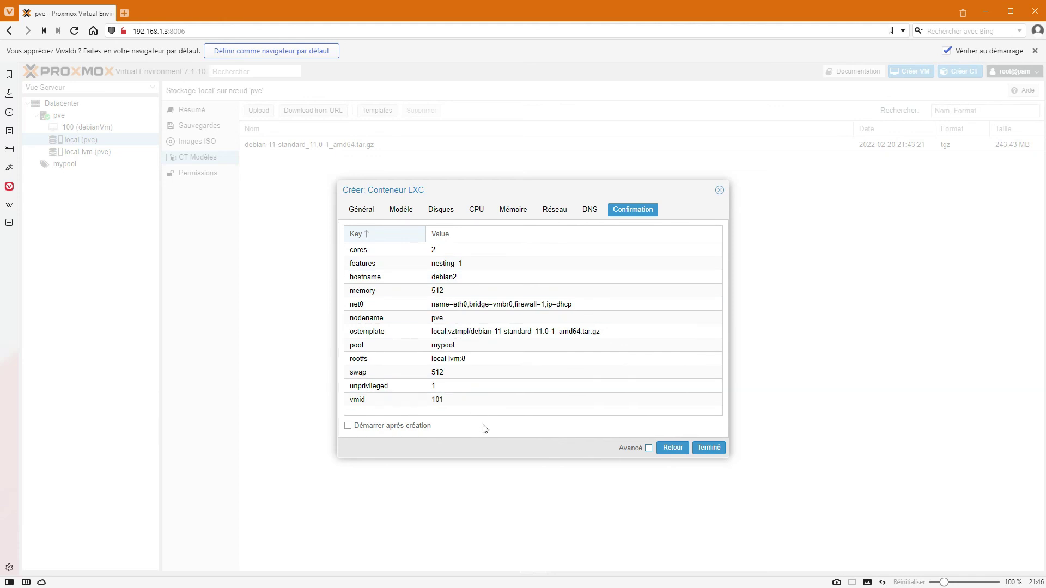
# Create container 101 (debian2) and close the task log after TASK OK.
pyautogui.click(706, 449)
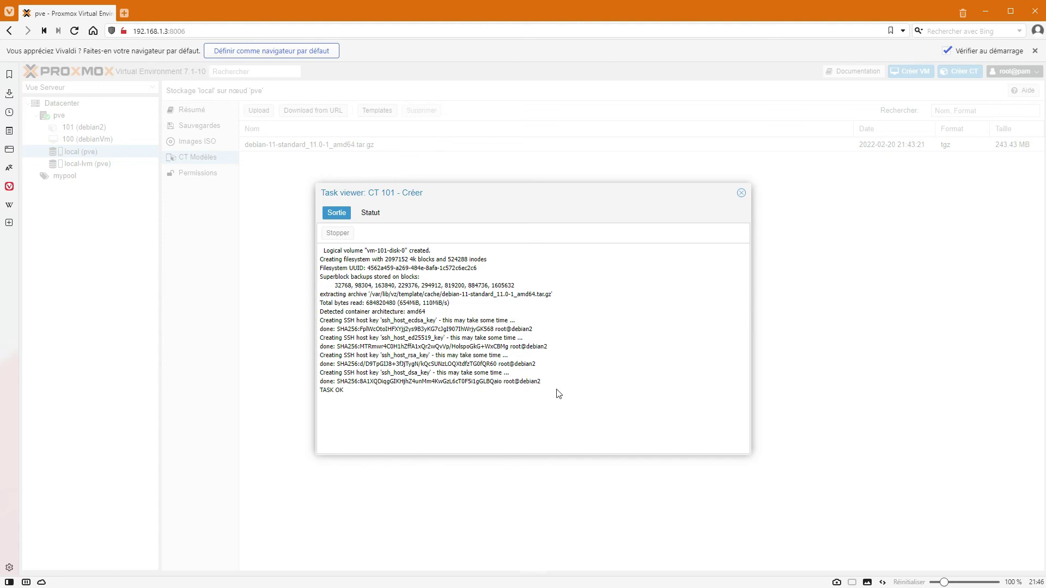
pyautogui.click(742, 193)
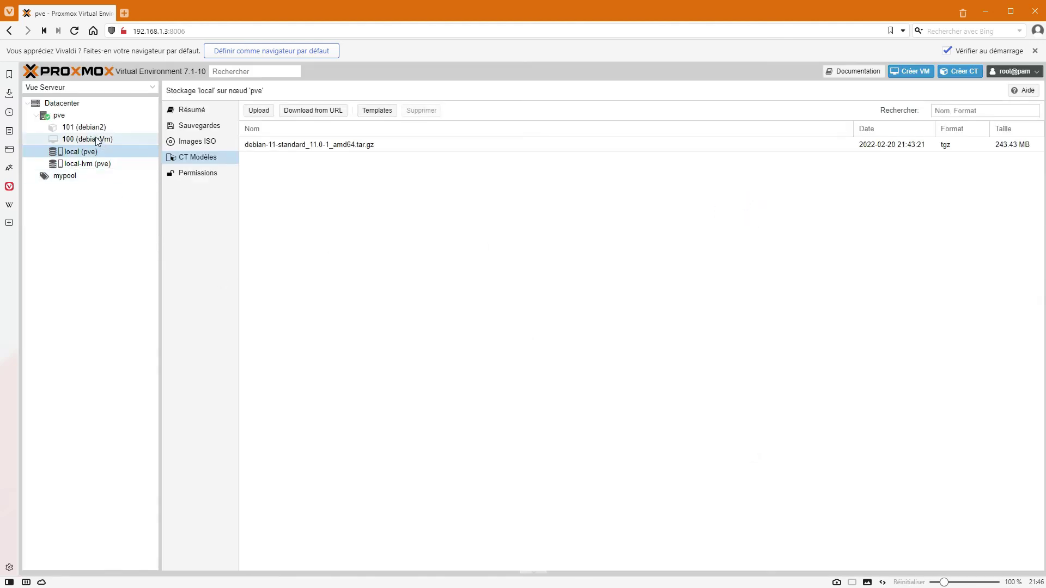
# Start container 101 (debian2) and log in as root in its console.
pyautogui.click(80, 129)
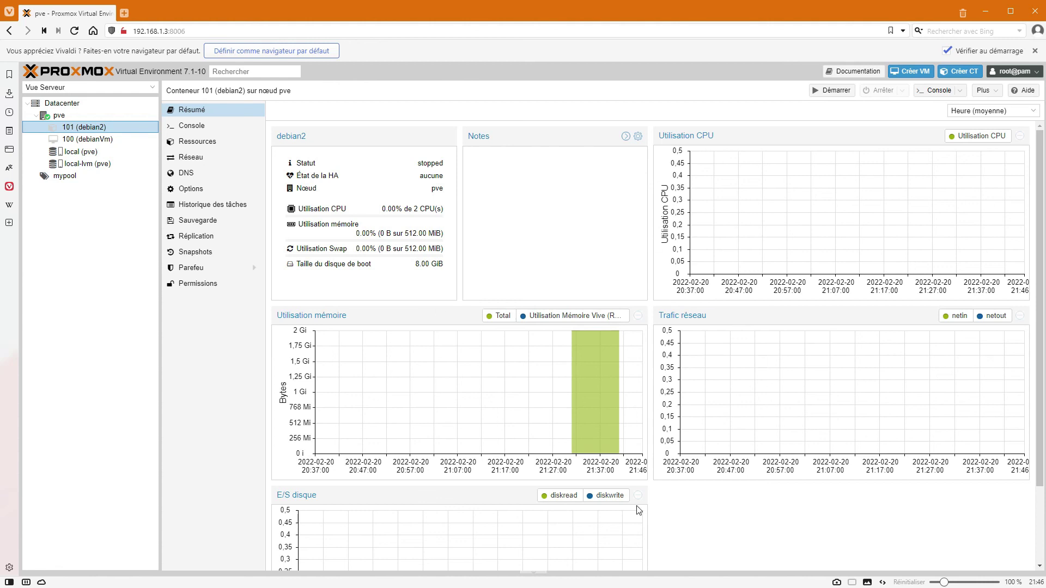
pyautogui.click(192, 125)
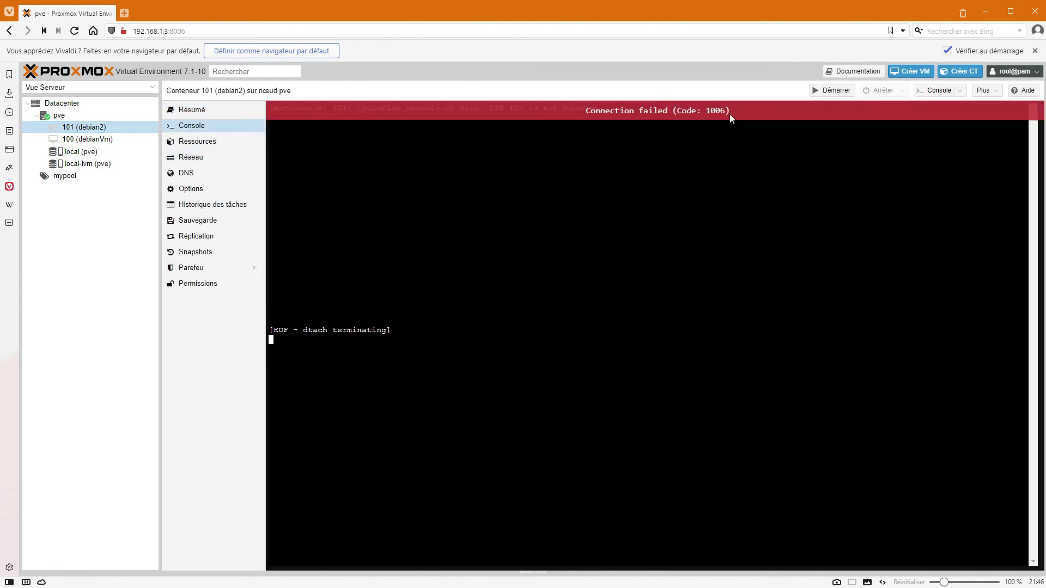
pyautogui.click(828, 90)
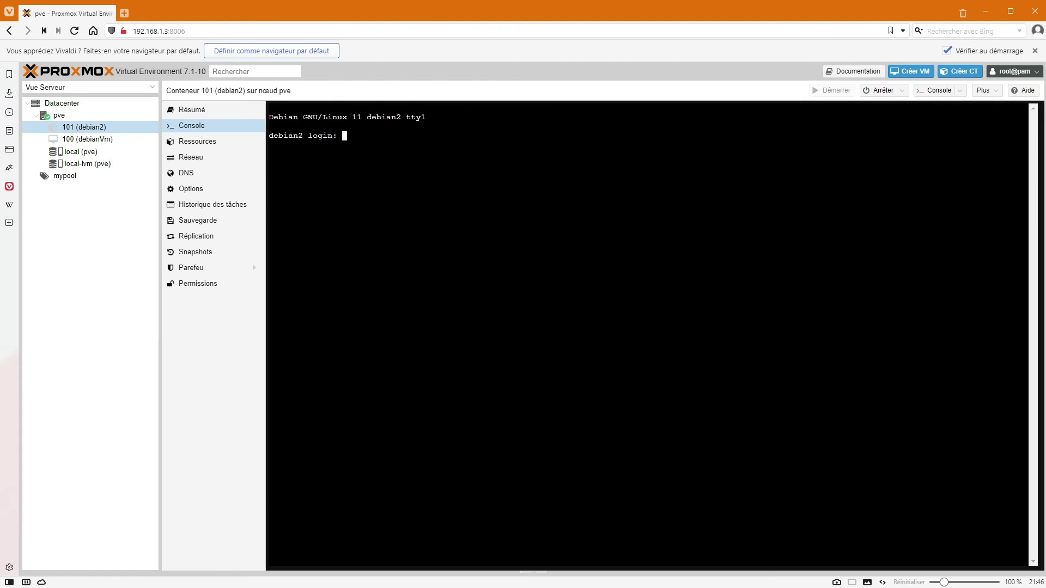
pyautogui.write('root')
pyautogui.press('Return')
pyautogui.press('Return')
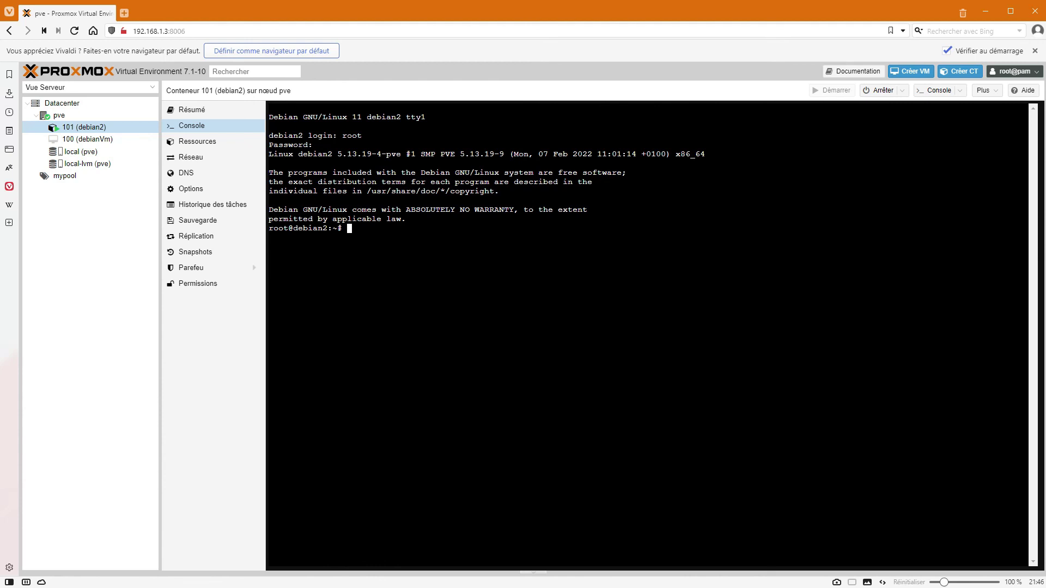
# Run top to inspect CPU, memory and process figures, then quit it.
pyautogui.write('top')
pyautogui.press('Return')
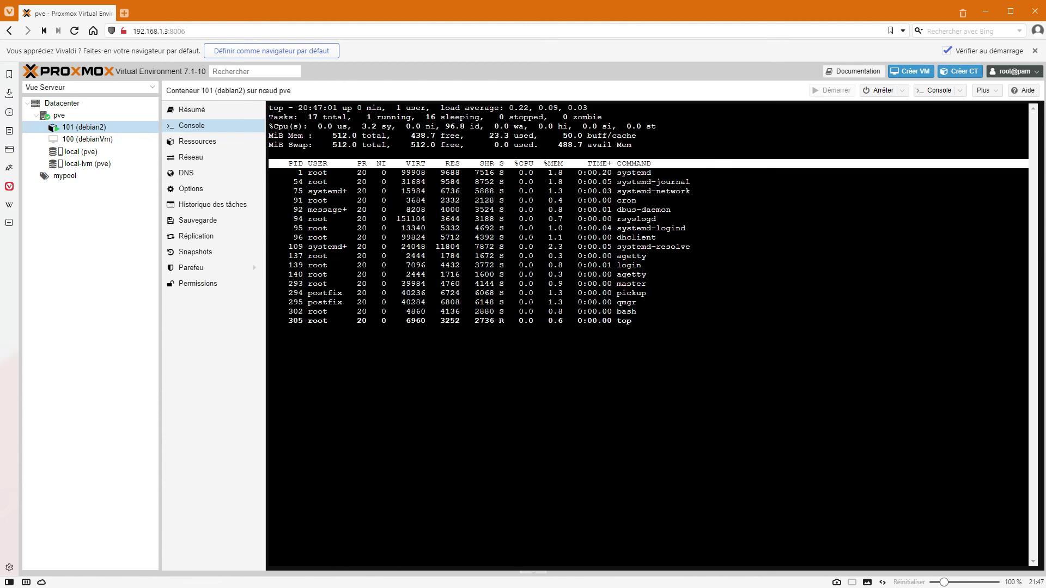
pyautogui.moveTo(490, 136); pyautogui.dragTo(530, 128)
pyautogui.moveTo(485, 127); pyautogui.dragTo(515, 127)
pyautogui.moveTo(632, 321); pyautogui.dragTo(381, 200)
pyautogui.moveTo(615, 182); pyautogui.dragTo(685, 182)
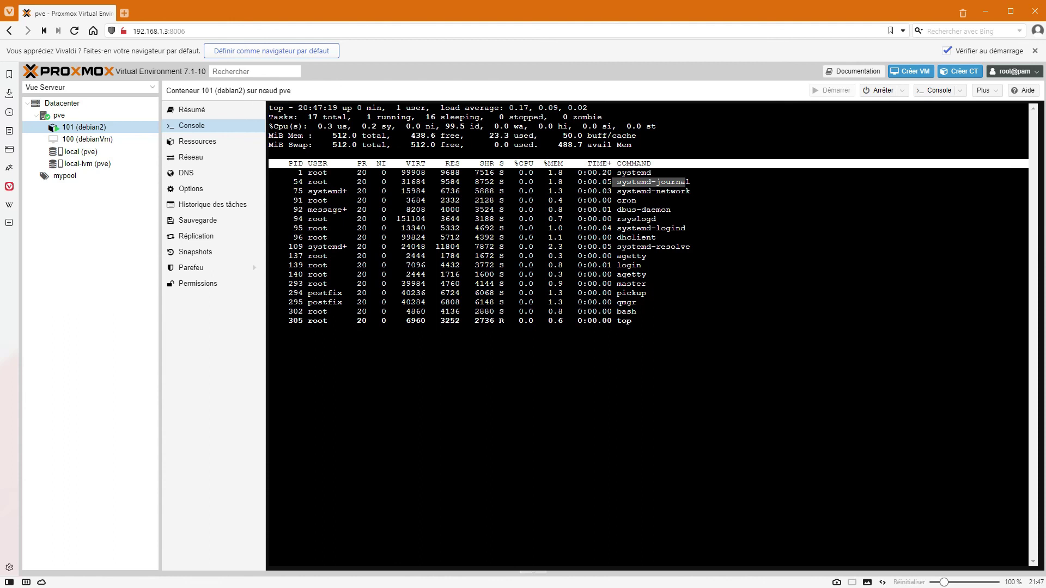
pyautogui.press('q')
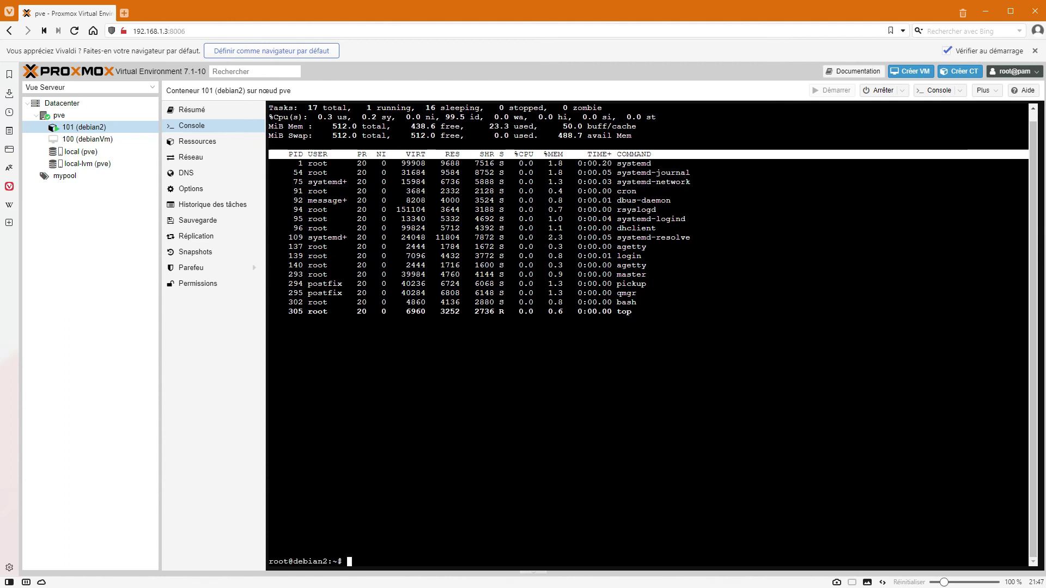